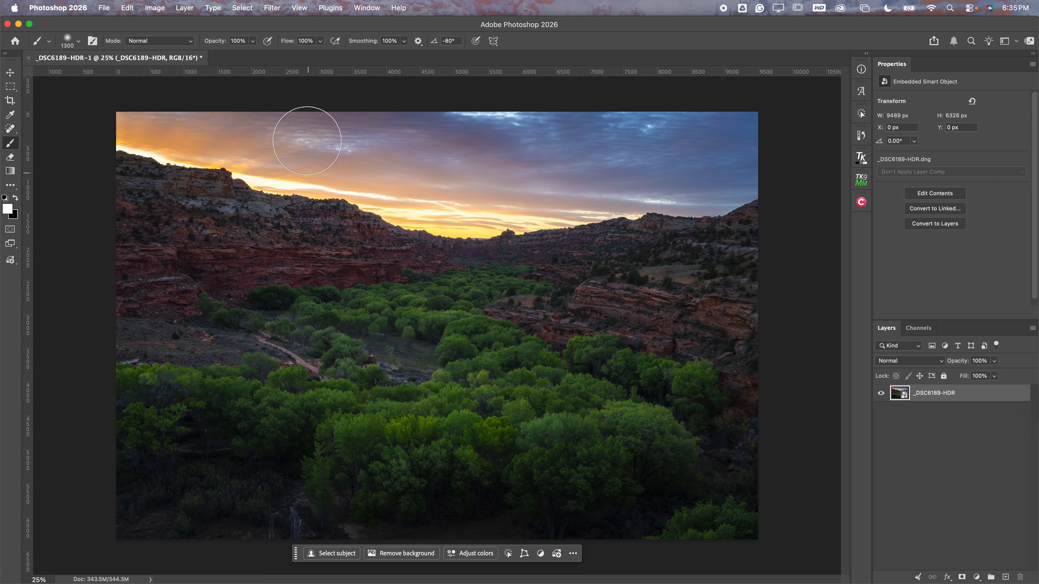
Open the canyon photo layer in the Camera Raw Filter and review its edit settings and existing masks.
{"action": "left_click", "coordinate": [272, 8]}
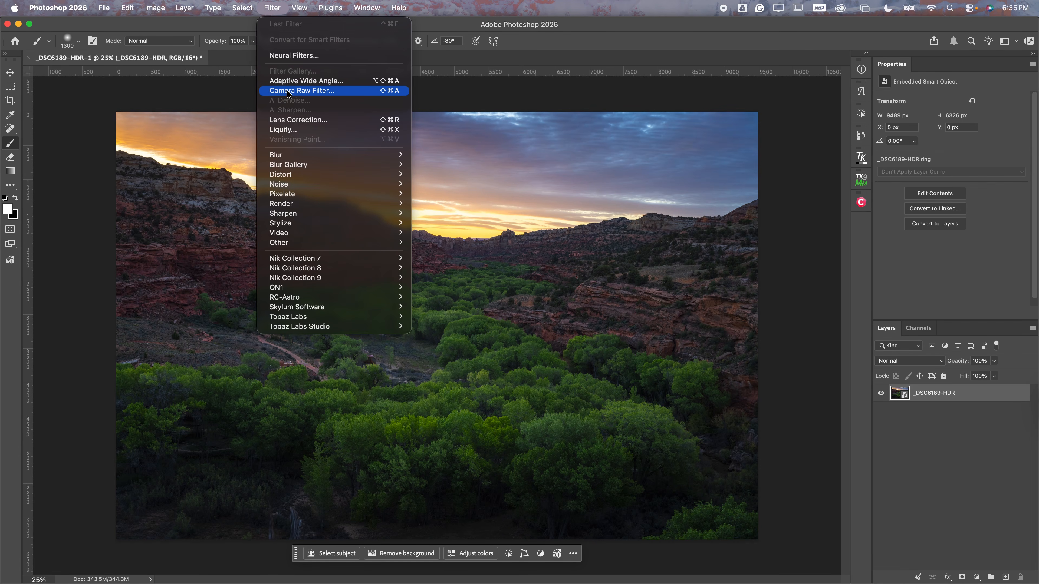
{"action": "left_click", "coordinate": [289, 91]}
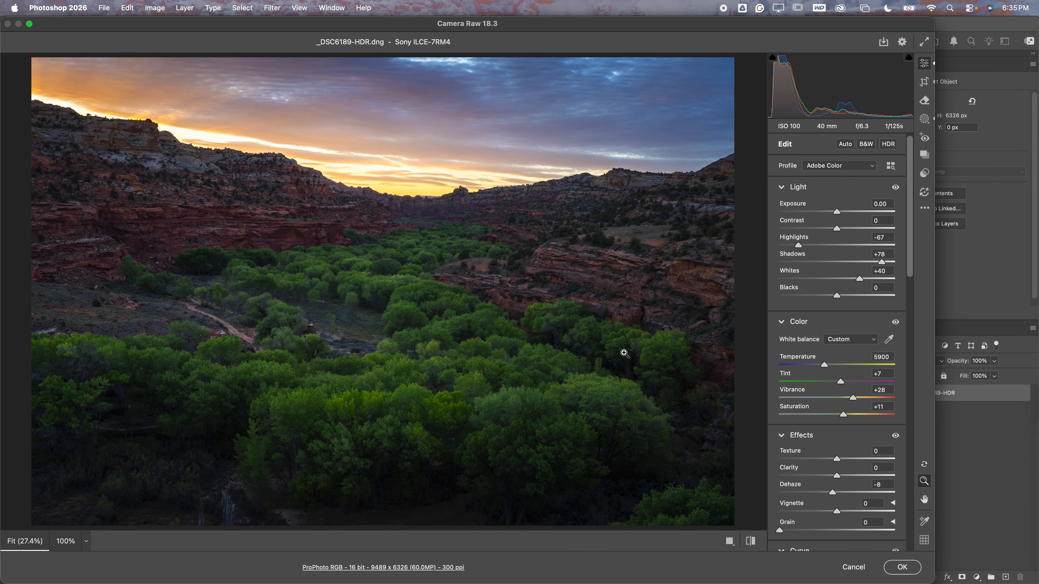
{"action": "mouse_move", "coordinate": [529, 578]}
{"action": "scroll", "coordinate": [816, 471], "scroll_direction": "down", "scroll_amount": 10}
{"action": "scroll", "coordinate": [818, 448], "scroll_direction": "up", "scroll_amount": 8}
{"action": "scroll", "coordinate": [819, 448], "scroll_direction": "up", "scroll_amount": 3}
{"action": "left_click", "coordinate": [927, 120]}
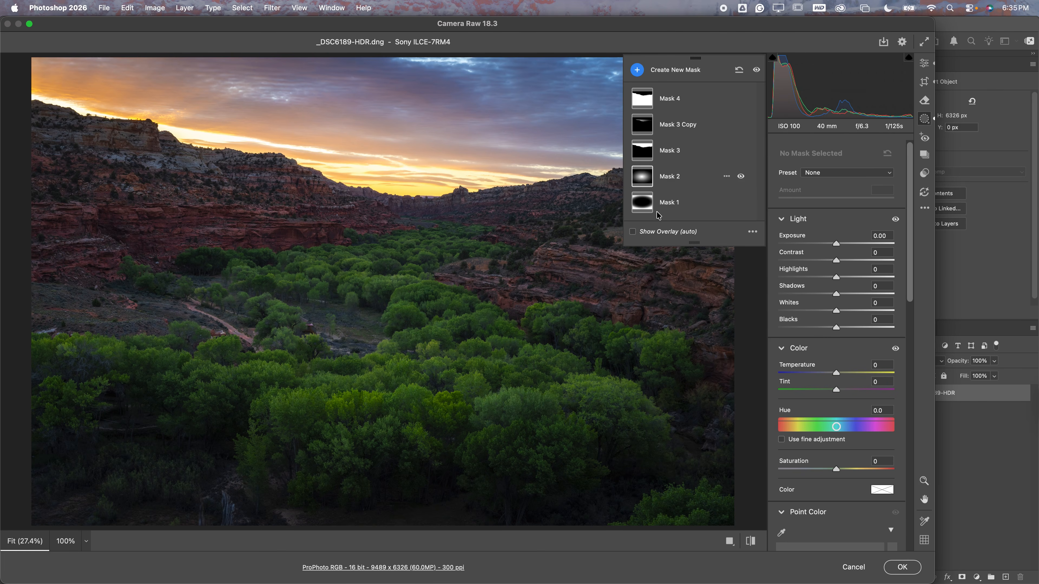
{"action": "left_click", "coordinate": [757, 70]}
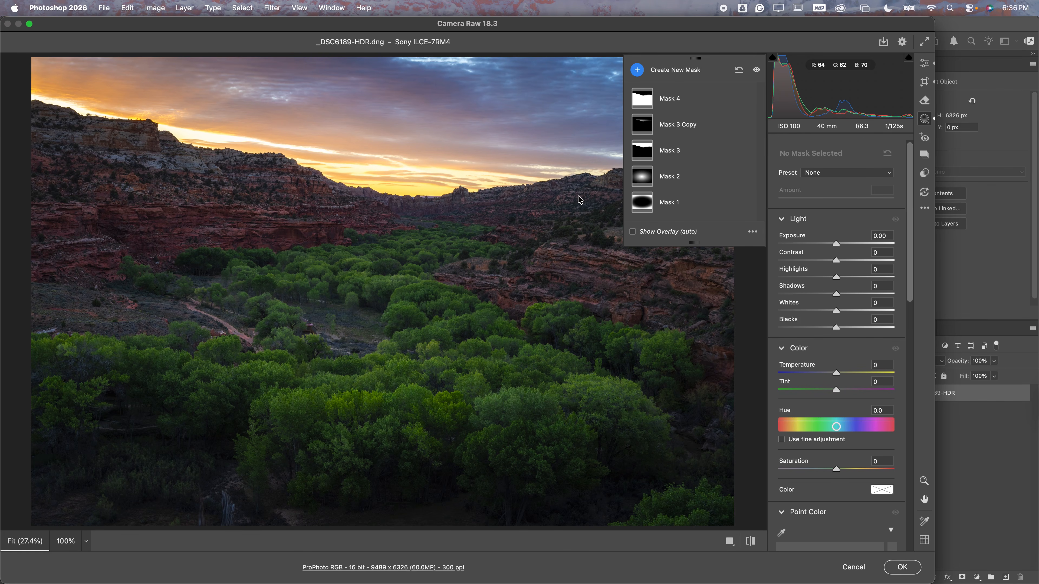
Create a Depth Range mask sampled on the mid-valley trees and set its exposure to +1.30.
{"action": "left_click", "coordinate": [669, 73]}
{"action": "left_click", "coordinate": [669, 74]}
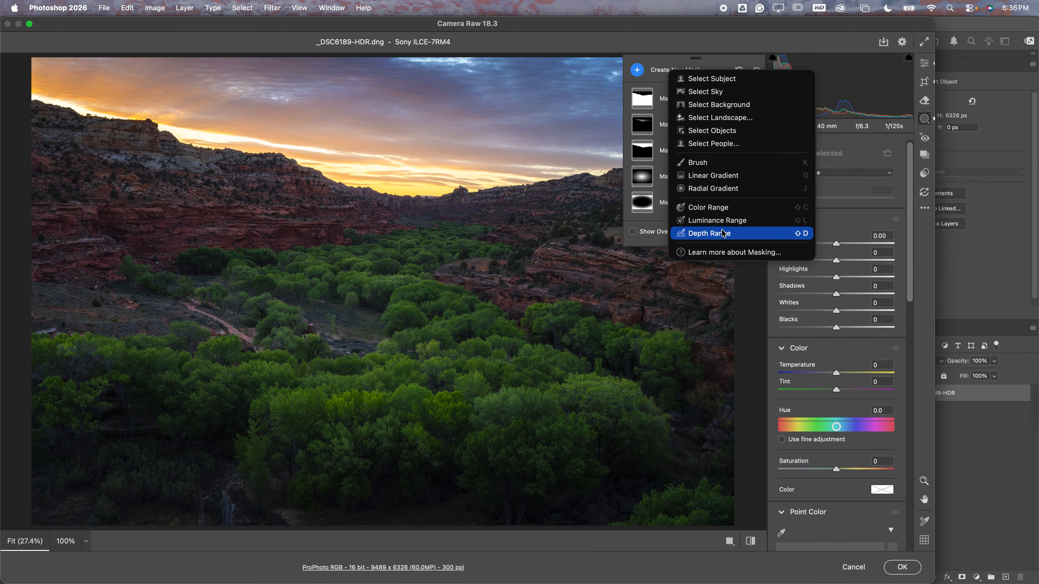
{"action": "left_click", "coordinate": [718, 236]}
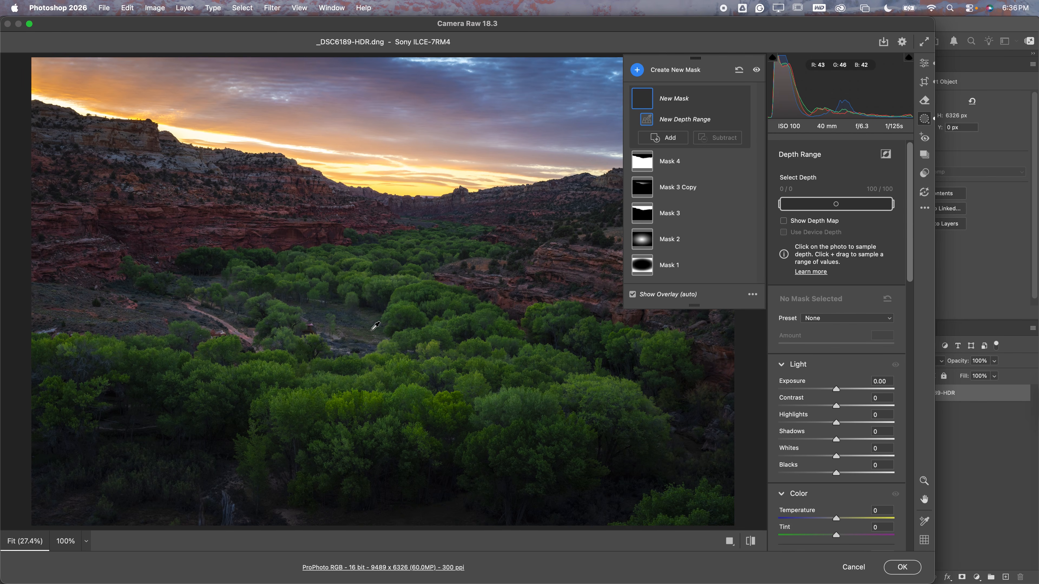
{"action": "left_click", "coordinate": [421, 282]}
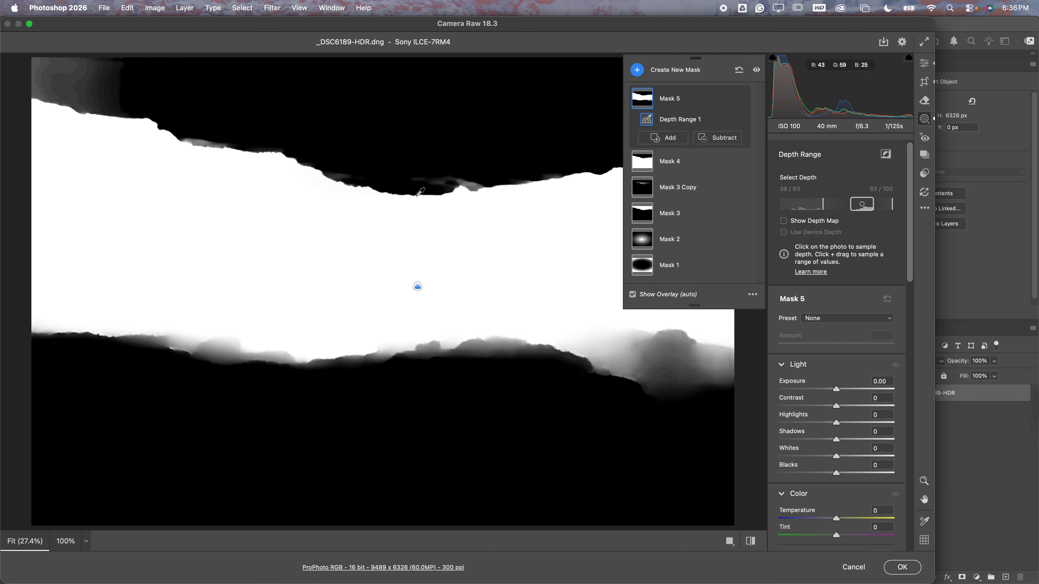
{"action": "mouse_move", "coordinate": [837, 391]}
{"action": "left_mouse_down"}
{"action": "mouse_move", "coordinate": [868, 388]}
{"action": "mouse_move", "coordinate": [854, 389]}
{"action": "left_mouse_up"}
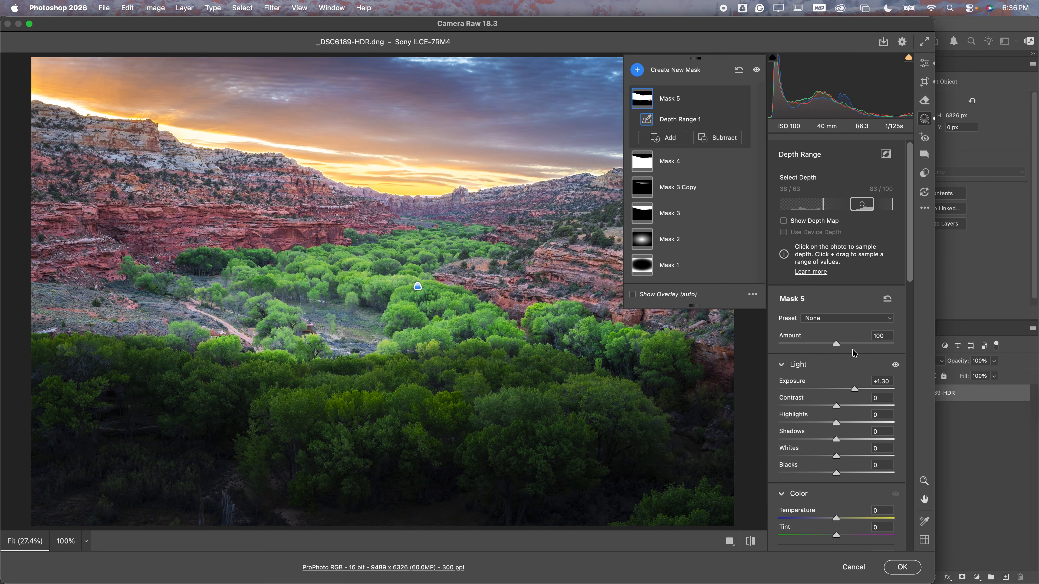
Using the mask overlay, shift the depth selection nearer to a range of 33 to 72, with falloff limits at 17 and 78.
{"action": "left_click", "coordinate": [664, 294]}
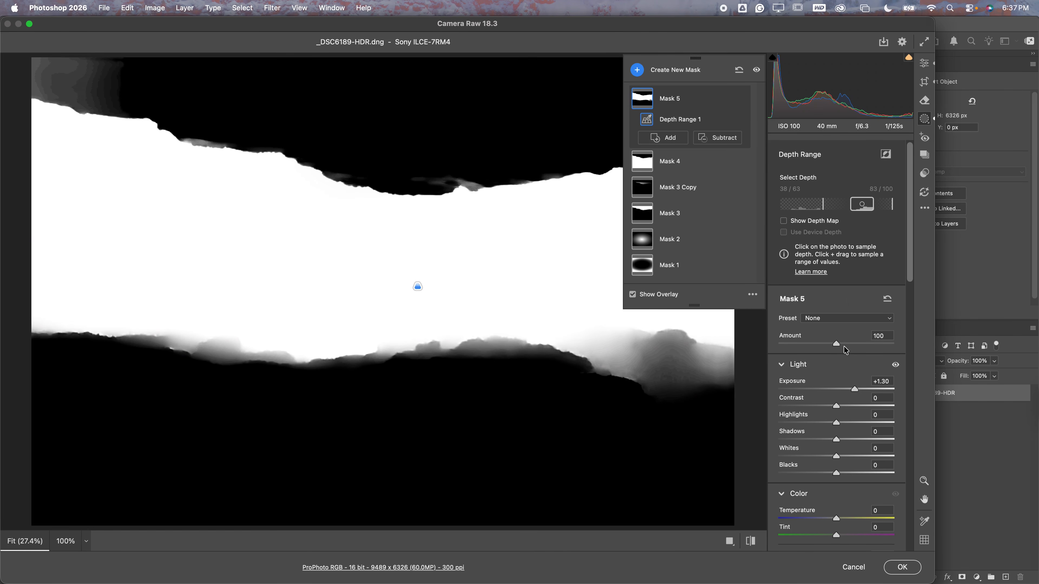
{"action": "left_click_drag", "start_coordinate": [864, 205], "coordinate": [837, 216]}
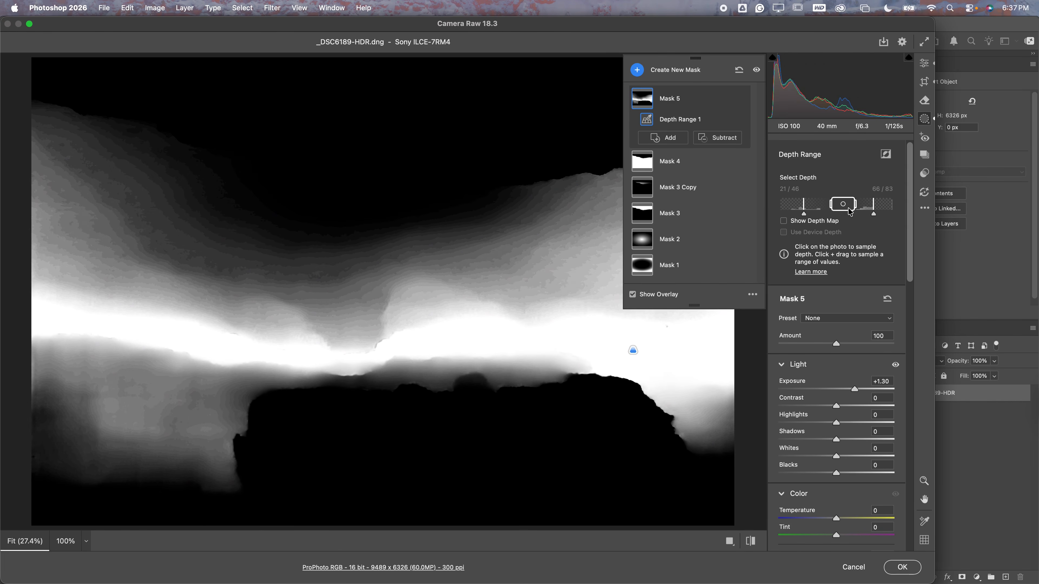
{"action": "mouse_move", "coordinate": [849, 209]}
{"action": "left_mouse_down"}
{"action": "mouse_move", "coordinate": [833, 209]}
{"action": "mouse_move", "coordinate": [842, 207]}
{"action": "left_mouse_up"}
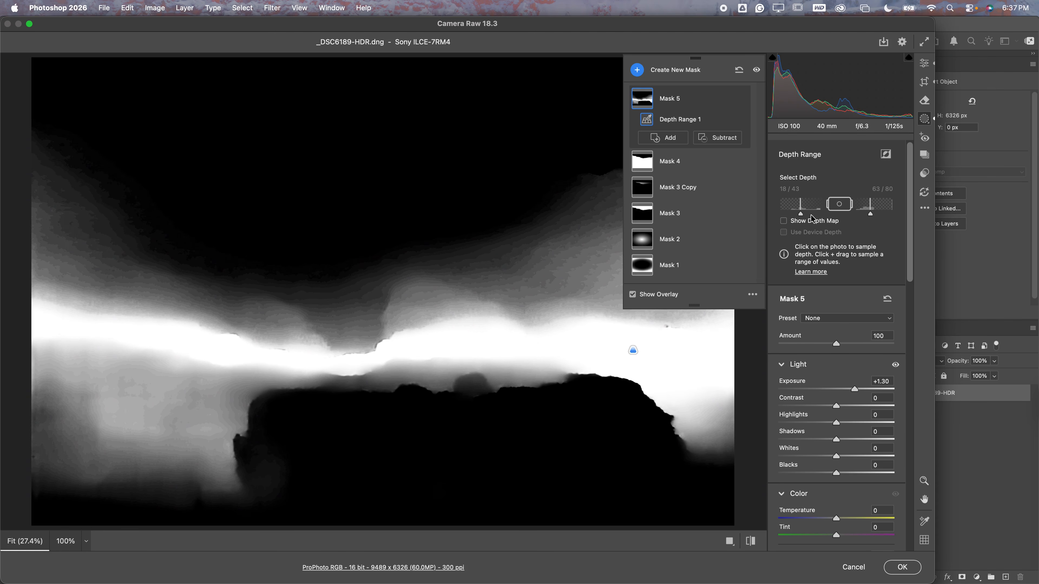
{"action": "left_click_drag", "start_coordinate": [801, 218], "coordinate": [857, 201]}
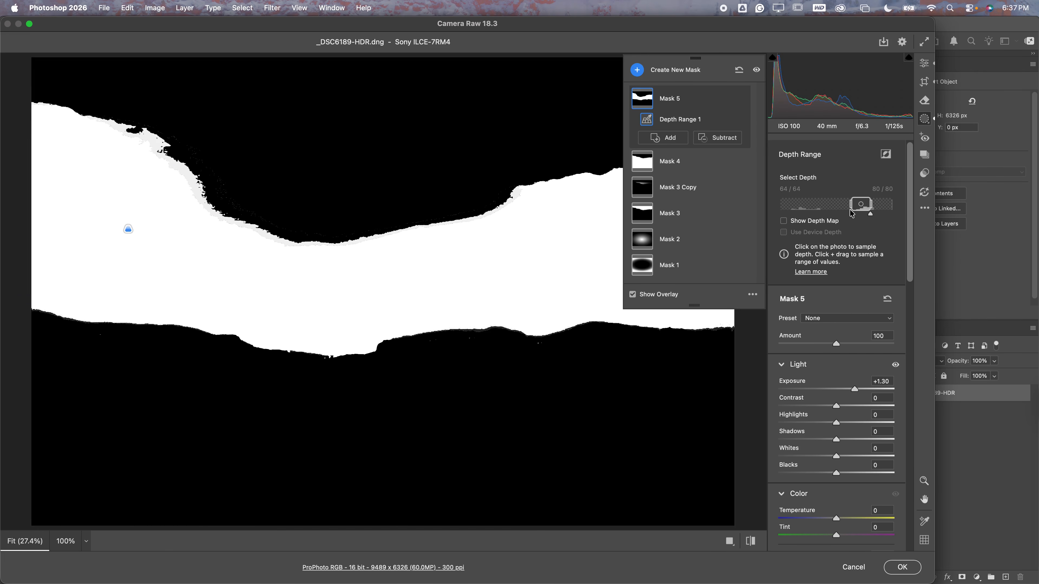
{"action": "left_click_drag", "start_coordinate": [853, 214], "coordinate": [799, 229]}
{"action": "mouse_move", "coordinate": [872, 217]}
{"action": "left_mouse_down"}
{"action": "mouse_move", "coordinate": [880, 204]}
{"action": "mouse_move", "coordinate": [841, 211]}
{"action": "mouse_move", "coordinate": [875, 215]}
{"action": "left_mouse_up"}
{"action": "left_click_drag", "start_coordinate": [785, 217], "coordinate": [817, 209]}
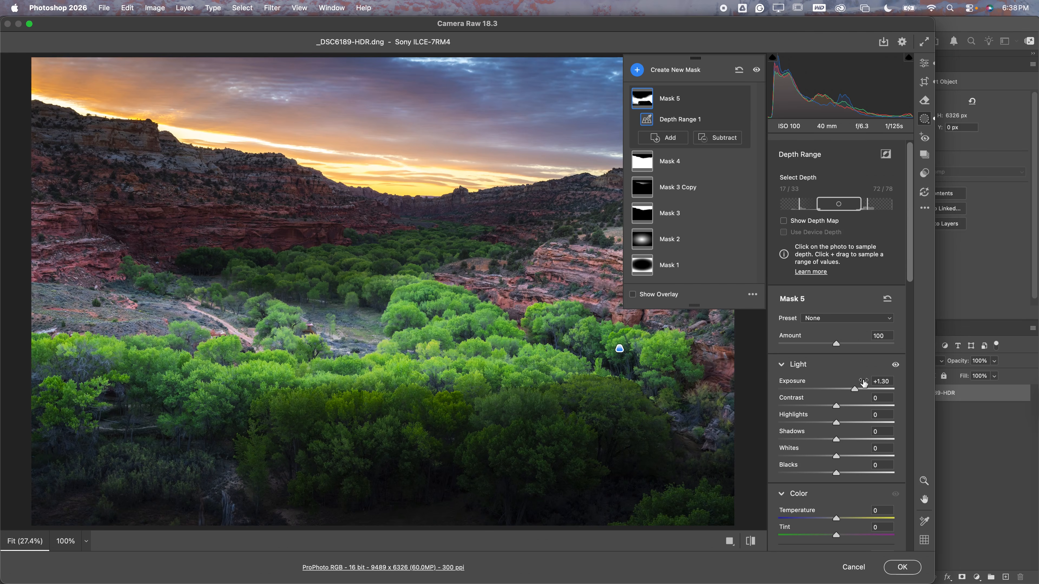
Raise the mask's exposure to +2.05 and examine its edge along the dark foreground trees at 100%, with the mask on and off.
{"action": "left_click_drag", "start_coordinate": [855, 389], "coordinate": [868, 388]}
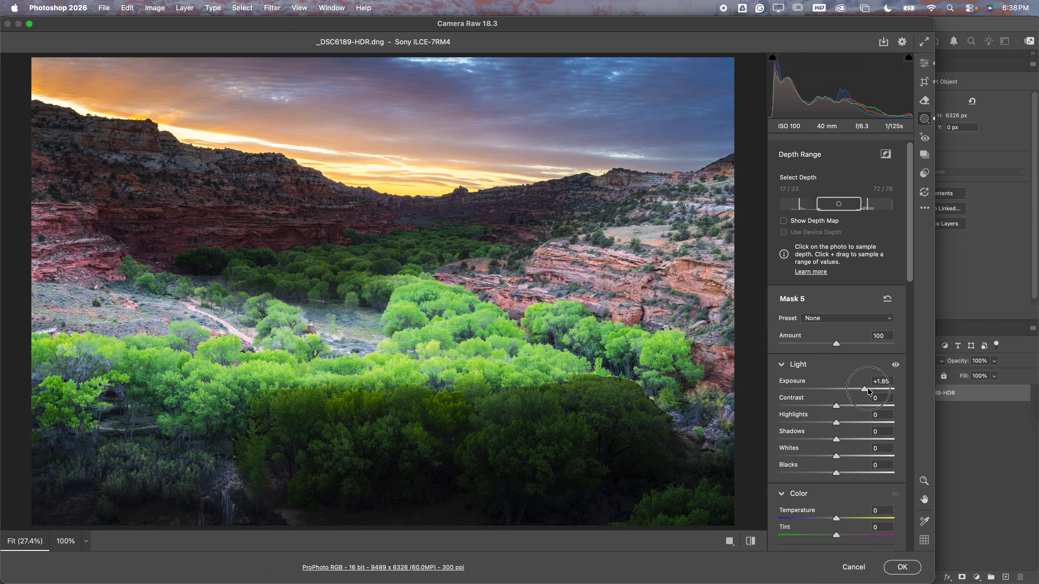
{"action": "key", "text": "super+equal"}
{"action": "key", "text": "super+equal"}
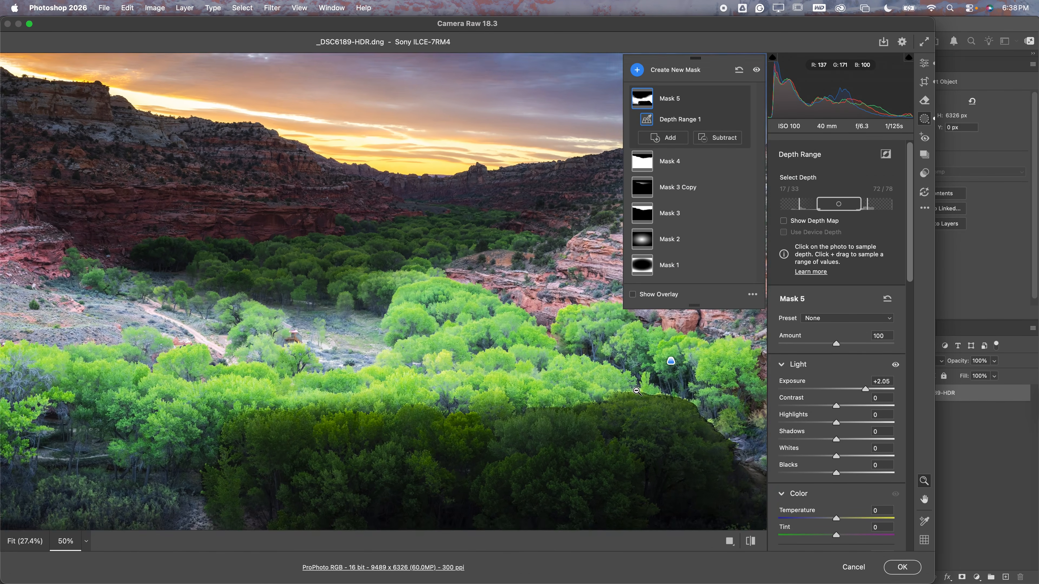
{"action": "key", "text": "space"}
{"action": "left_click_drag", "start_coordinate": [659, 389], "coordinate": [371, 298]}
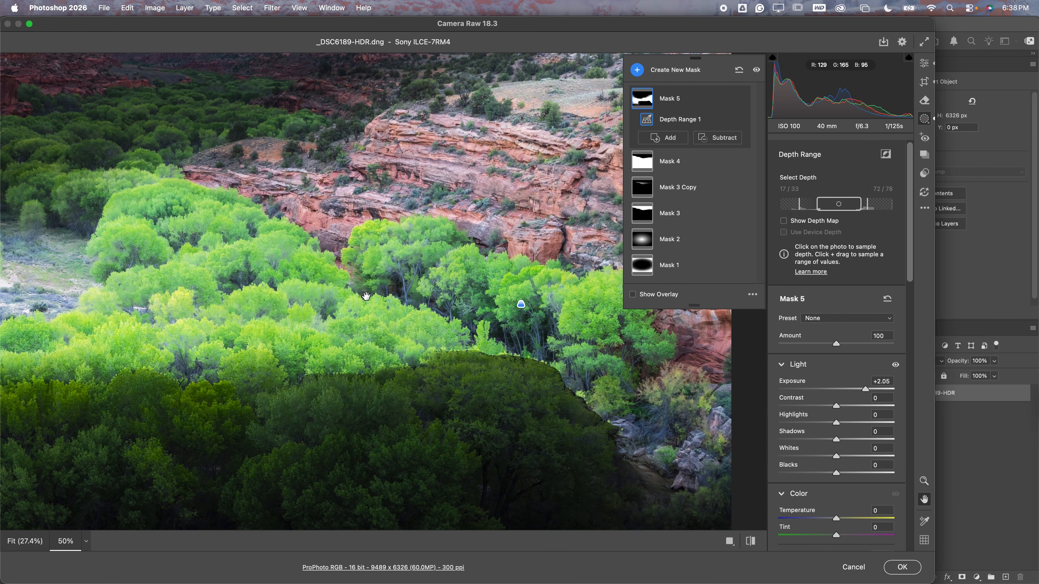
{"action": "key", "text": "super+equal"}
{"action": "key", "text": "super+equal"}
{"action": "left_click_drag", "start_coordinate": [446, 335], "coordinate": [245, 220]}
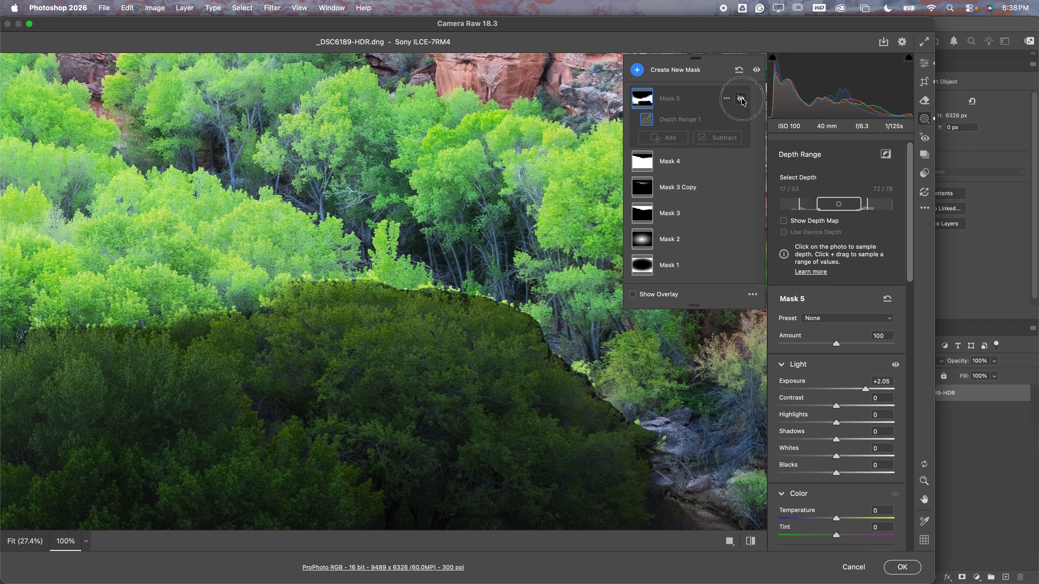
{"action": "left_click", "coordinate": [741, 99]}
{"action": "left_click", "coordinate": [741, 98]}
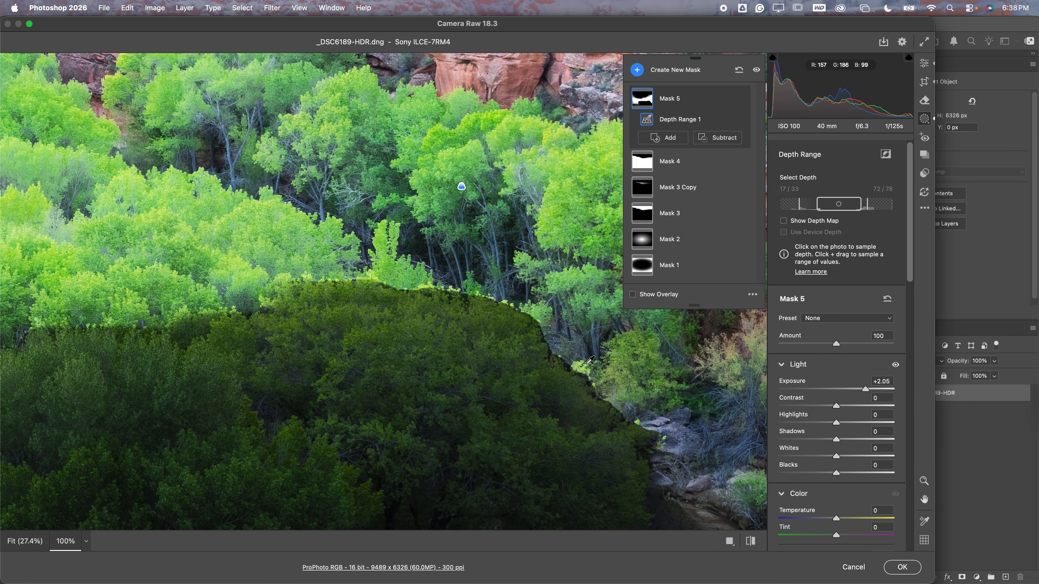
Set the mask's exposure to +1.50 and its depth range to 46 to 76, with wider falloff limits at 0 and 91.
{"action": "mouse_move", "coordinate": [864, 389]}
{"action": "left_mouse_down"}
{"action": "mouse_move", "coordinate": [837, 389]}
{"action": "mouse_move", "coordinate": [858, 389]}
{"action": "left_mouse_up"}
{"action": "left_click_drag", "start_coordinate": [868, 215], "coordinate": [879, 214]}
{"action": "left_click_drag", "start_coordinate": [802, 217], "coordinate": [771, 216]}
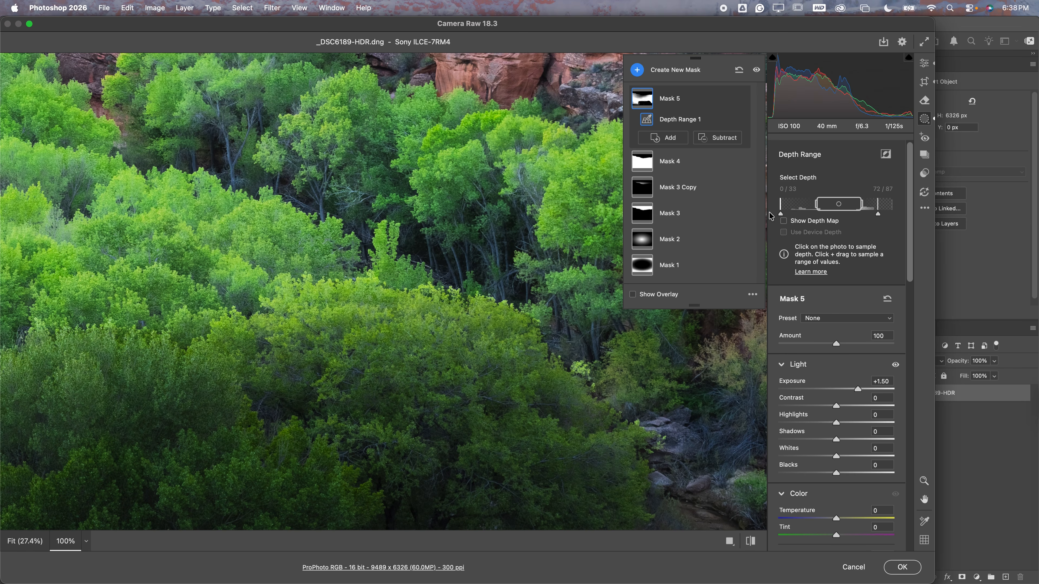
{"action": "left_click", "coordinate": [461, 186]}
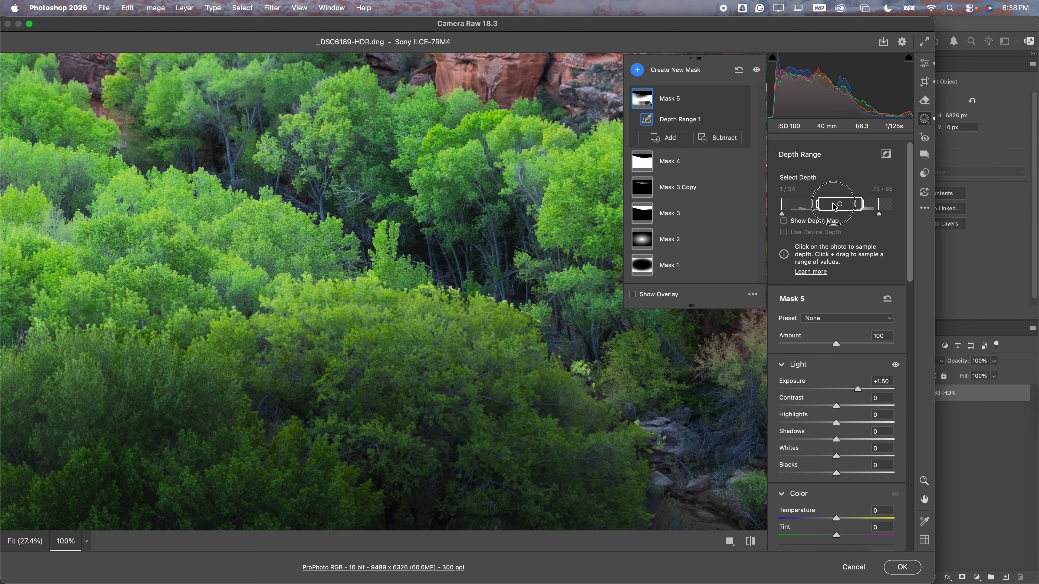
{"action": "left_click_drag", "start_coordinate": [786, 213], "coordinate": [831, 203]}
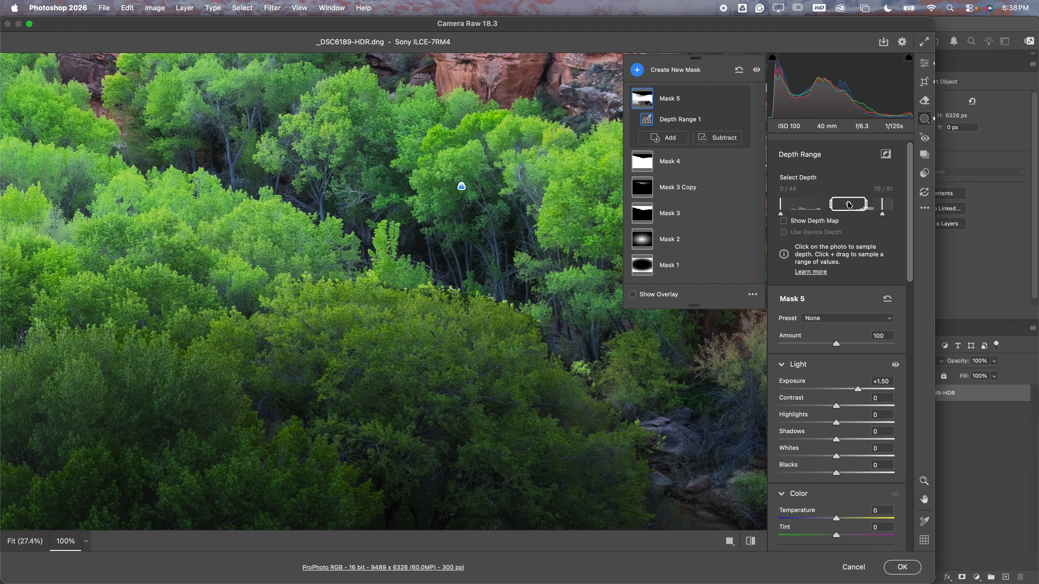
{"action": "left_click", "coordinate": [489, 315]}
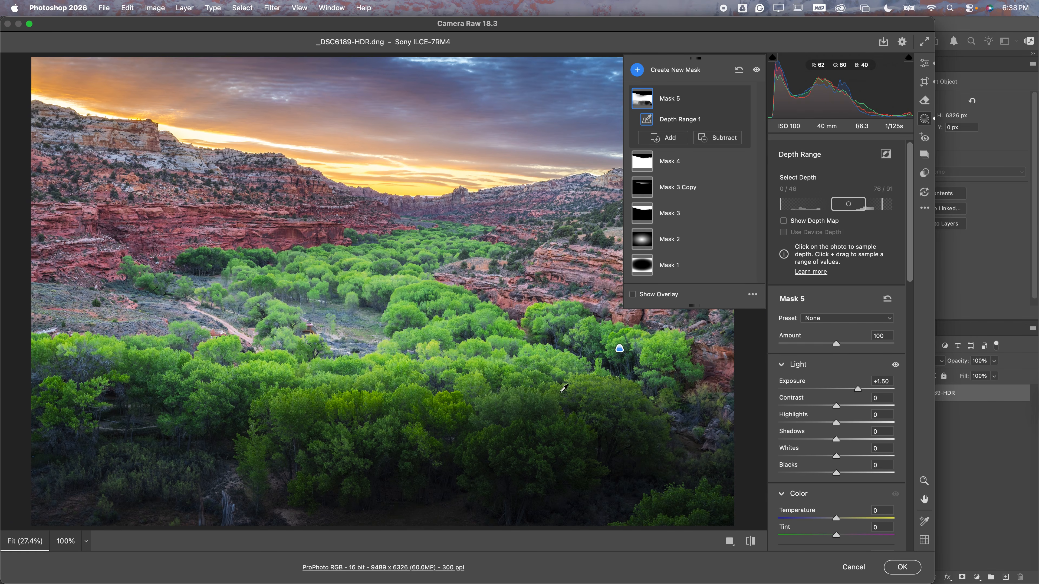
Switch to Luminar Neo, where the same photo is open, and enlarge its window to fill the screen.
{"action": "mouse_move", "coordinate": [696, 581]}
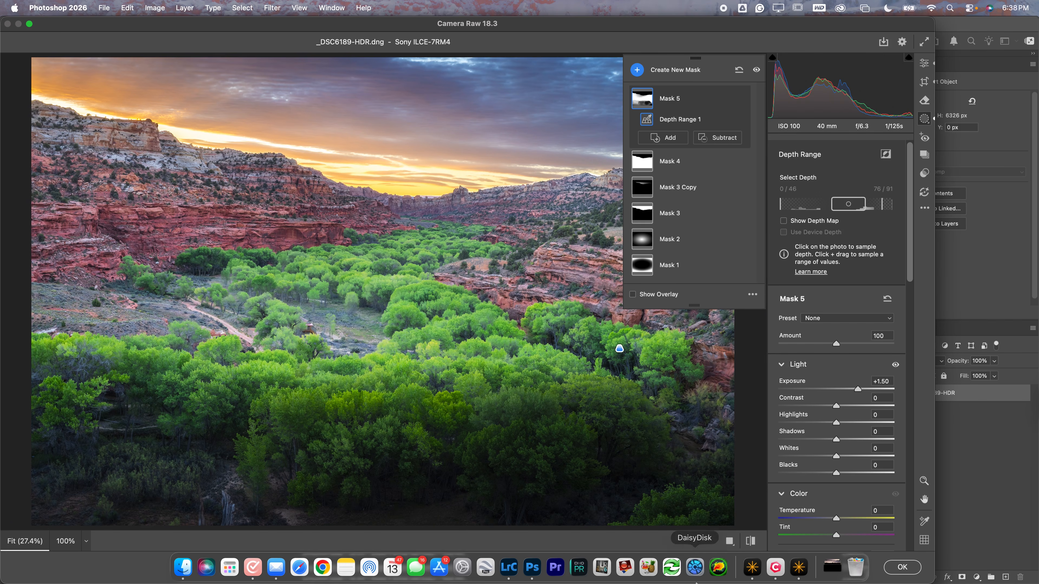
{"action": "left_click", "coordinate": [752, 577]}
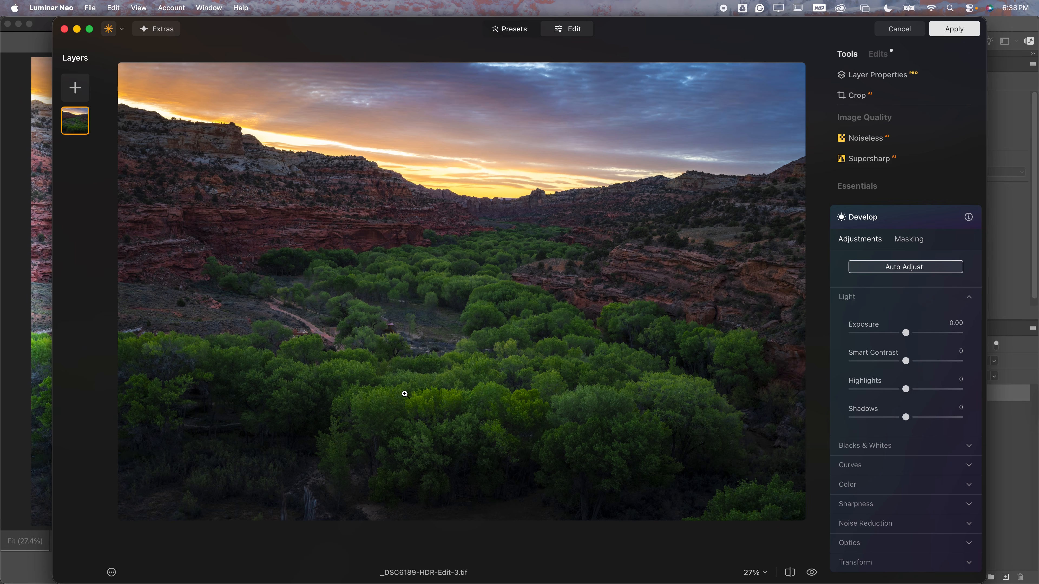
{"action": "double_click", "coordinate": [361, 34]}
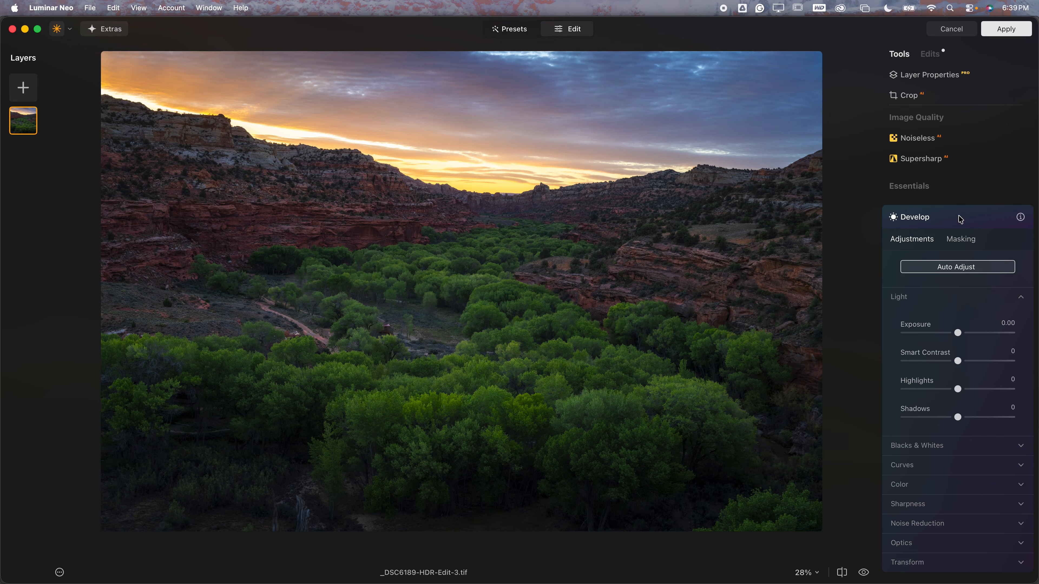
Open the Light Depth tool from the Creative tools and set its Amount to 100.
{"action": "scroll", "coordinate": [961, 223], "scroll_direction": "down", "scroll_amount": 10}
{"action": "scroll", "coordinate": [952, 224], "scroll_direction": "down", "scroll_amount": 5}
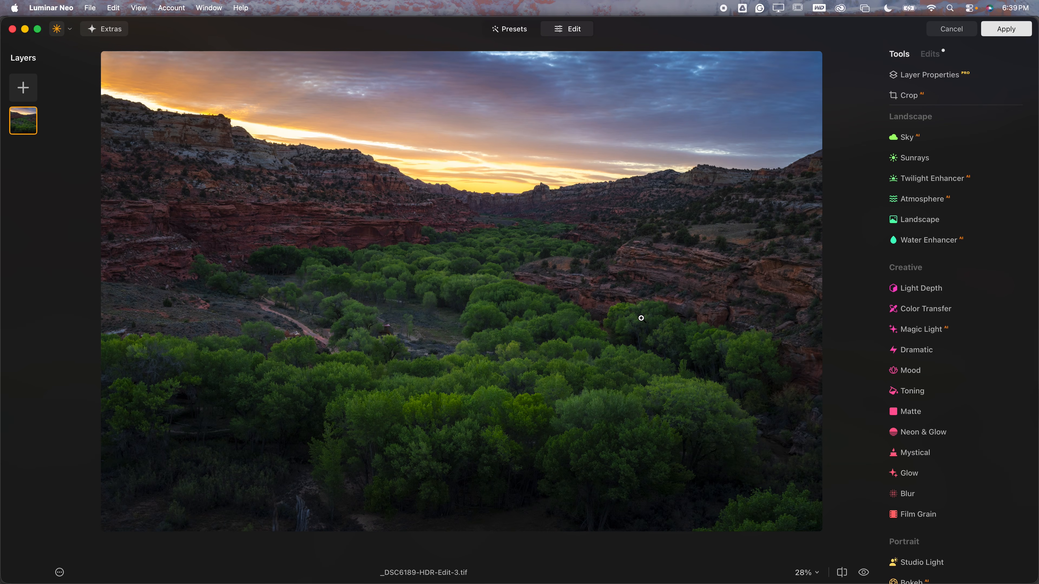
{"action": "scroll", "coordinate": [643, 318], "scroll_direction": "down", "scroll_amount": 2}
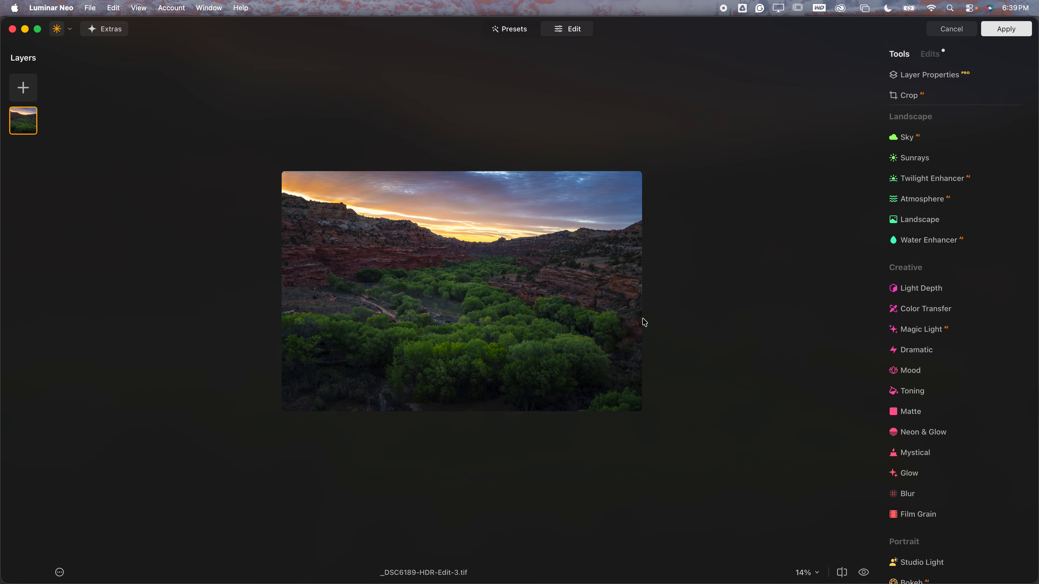
{"action": "scroll", "coordinate": [924, 402], "scroll_direction": "down", "scroll_amount": 3}
{"action": "scroll", "coordinate": [923, 498], "scroll_direction": "down", "scroll_amount": 3}
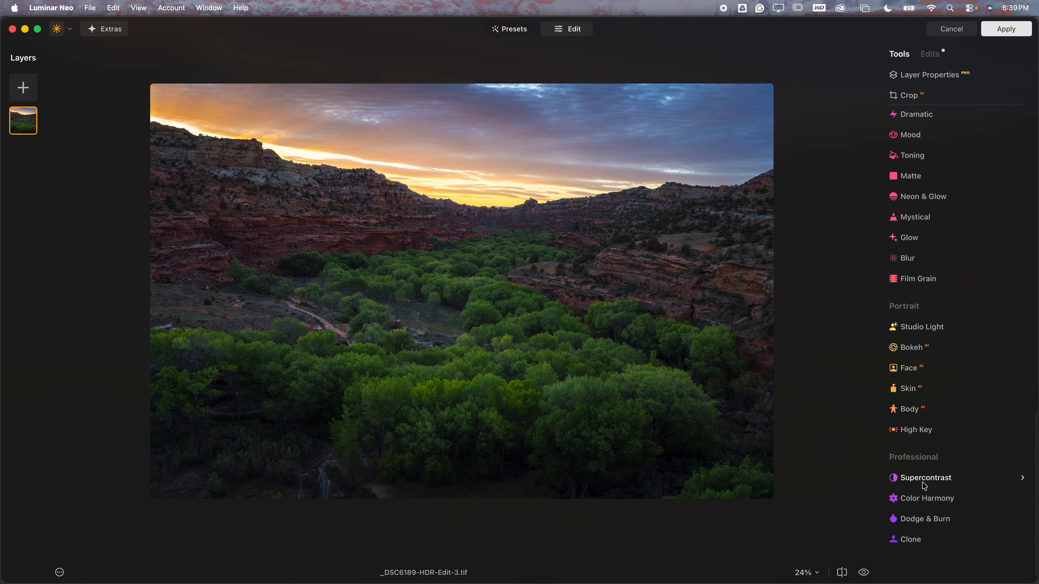
{"action": "scroll", "coordinate": [924, 486], "scroll_direction": "up", "scroll_amount": 3}
{"action": "left_click", "coordinate": [941, 167]}
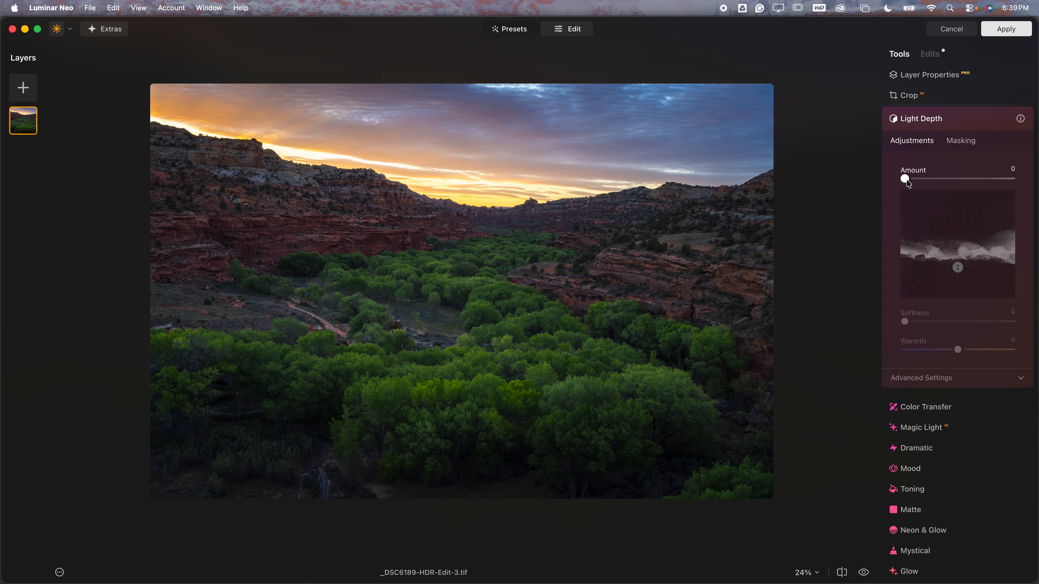
{"action": "left_click_drag", "start_coordinate": [905, 181], "coordinate": [1035, 187]}
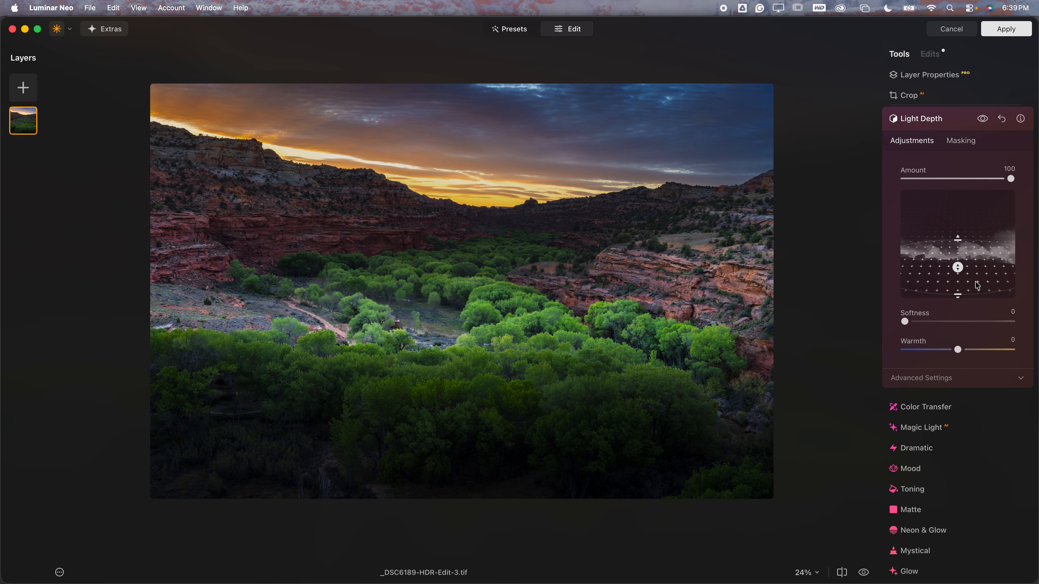
Try the light plane at nearer and farther depths in the scene and extend its far falloff.
{"action": "left_click_drag", "start_coordinate": [958, 269], "coordinate": [957, 259]}
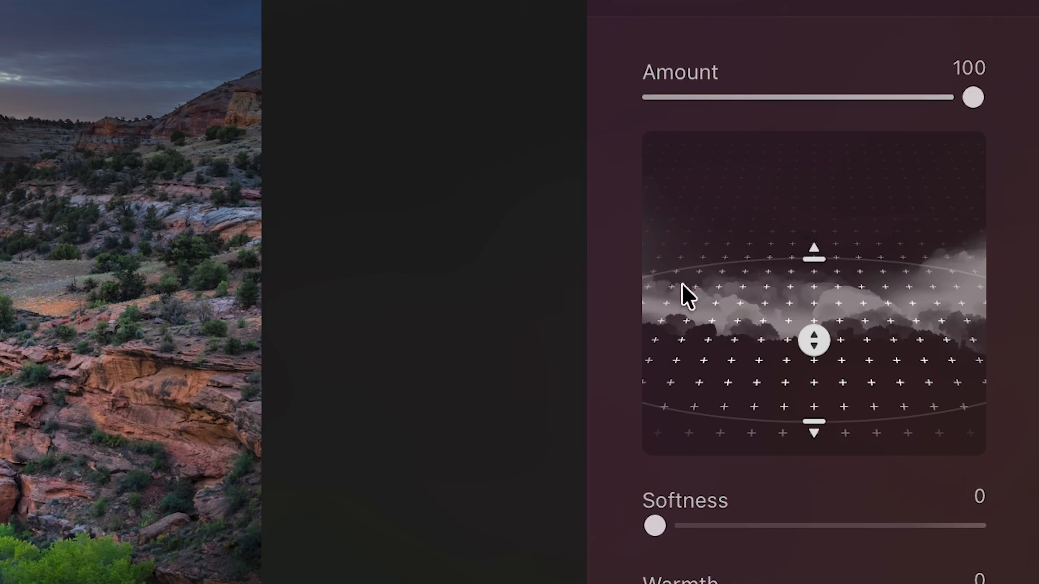
{"action": "left_click_drag", "start_coordinate": [958, 259], "coordinate": [958, 272]}
{"action": "left_click_drag", "start_coordinate": [814, 380], "coordinate": [815, 402]}
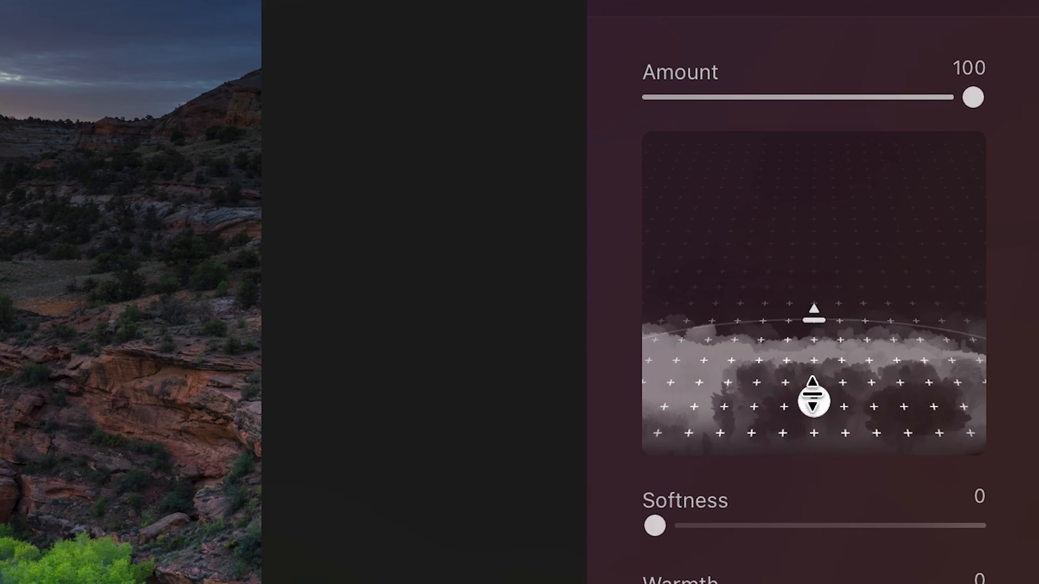
{"action": "left_click_drag", "start_coordinate": [814, 399], "coordinate": [810, 320]}
{"action": "mouse_move", "coordinate": [809, 230]}
{"action": "left_mouse_down"}
{"action": "mouse_move", "coordinate": [810, 269]}
{"action": "mouse_move", "coordinate": [810, 213]}
{"action": "left_mouse_up"}
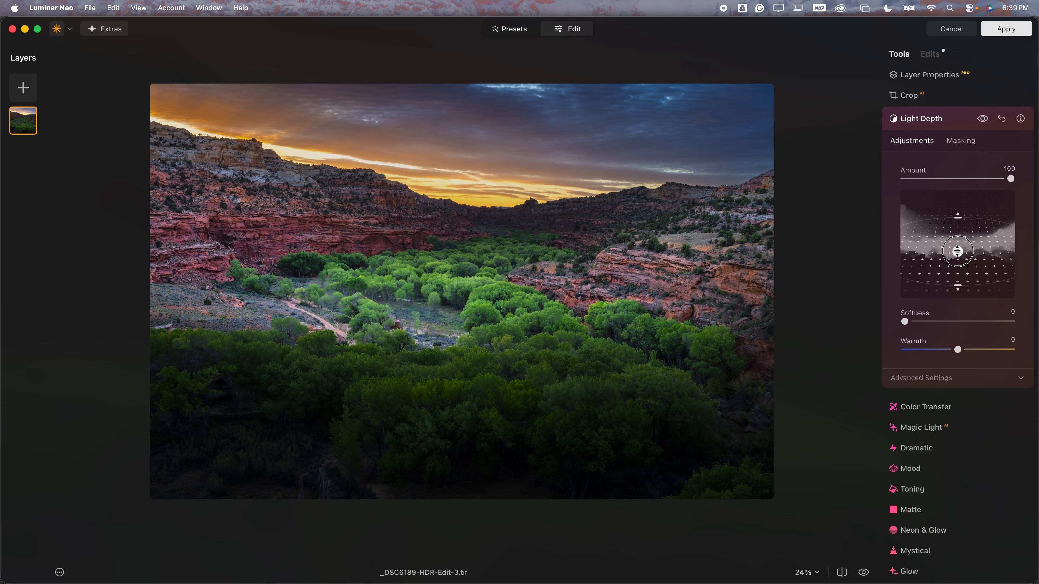
Move the light plane onto the foreground trees and inspect the lighting transition at about 104% zoom.
{"action": "left_click_drag", "start_coordinate": [957, 251], "coordinate": [958, 277]}
{"action": "scroll", "coordinate": [526, 386], "scroll_direction": "up", "scroll_amount": 2}
{"action": "scroll", "coordinate": [526, 386], "scroll_direction": "up", "scroll_amount": 10}
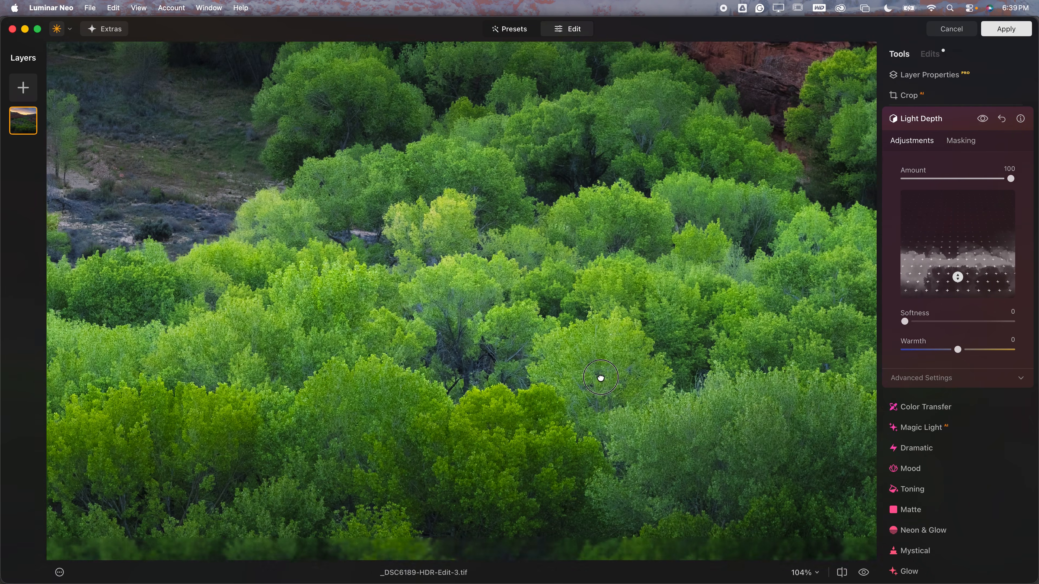
{"action": "left_click_drag", "start_coordinate": [601, 378], "coordinate": [598, 286]}
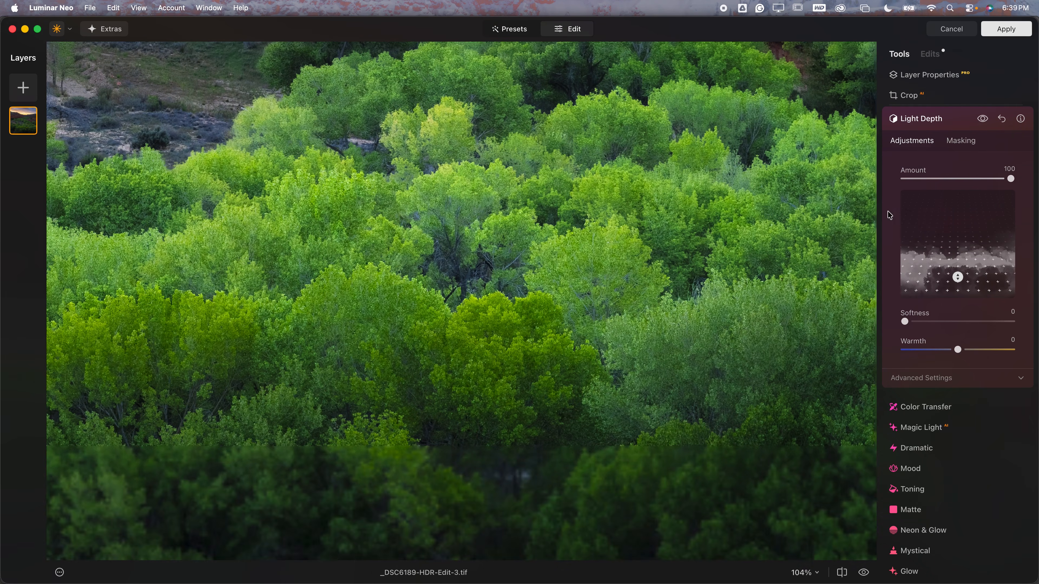
Nudge the light plane slightly nearer within the foreground trees.
{"action": "left_click_drag", "start_coordinate": [959, 278], "coordinate": [958, 279]}
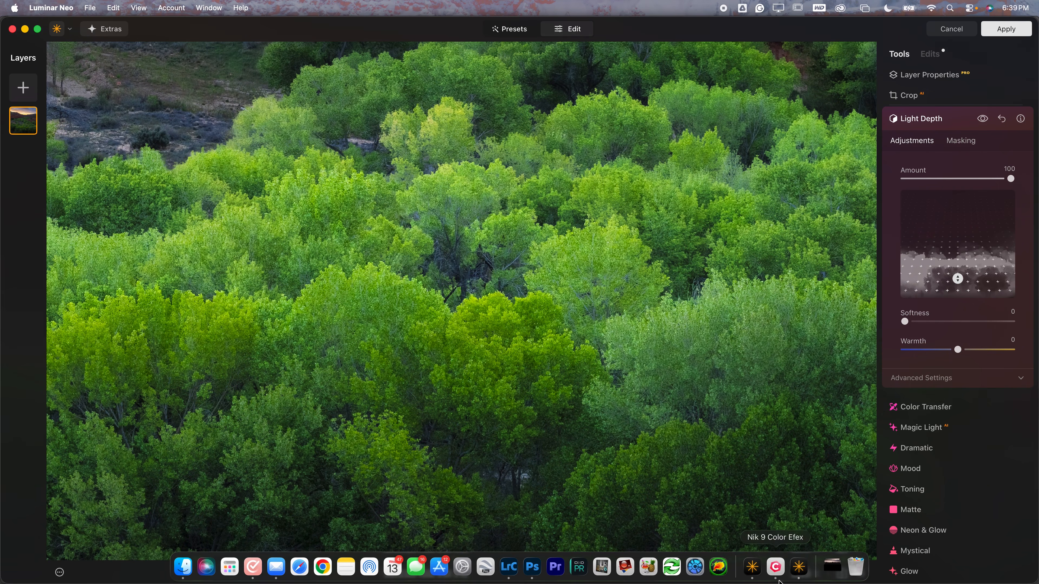
Switch to Nik 9 Color Efex, where the same canyon photo is open, and enlarge its window to fill the screen.
{"action": "left_click", "coordinate": [776, 568]}
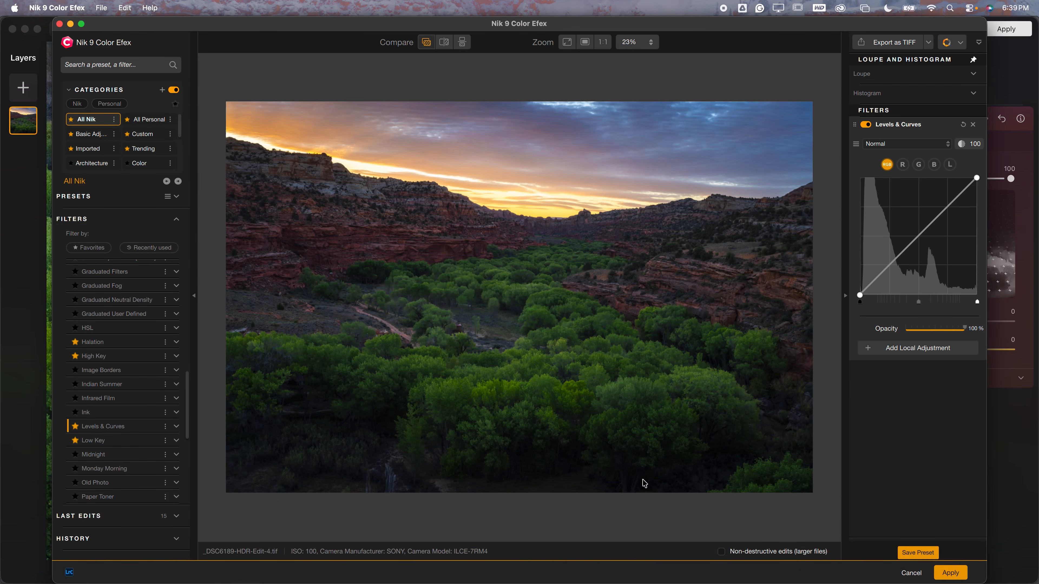
{"action": "double_click", "coordinate": [331, 29]}
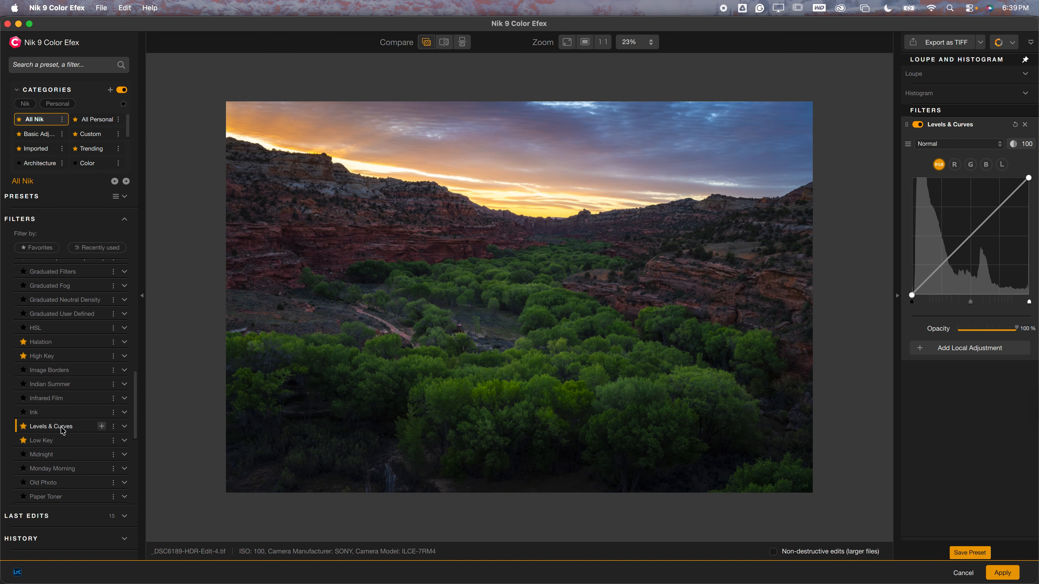
Raise the RGB curve's midtones in Levels & Curves and limit the brightening with a Depth Mask sampled on the mid-valley trees.
{"action": "left_click_drag", "start_coordinate": [972, 238], "coordinate": [955, 222]}
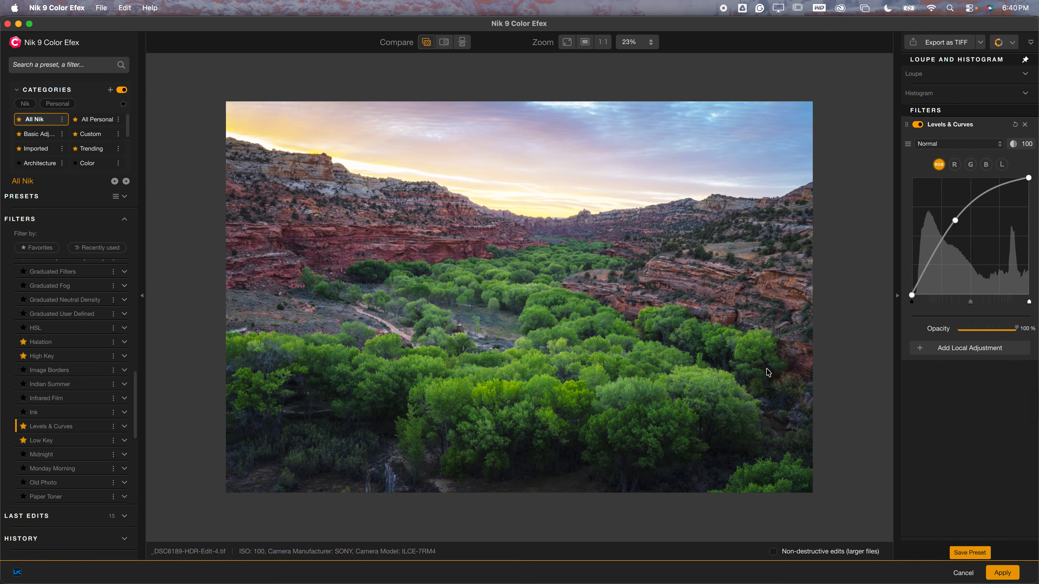
{"action": "left_click", "coordinate": [962, 348]}
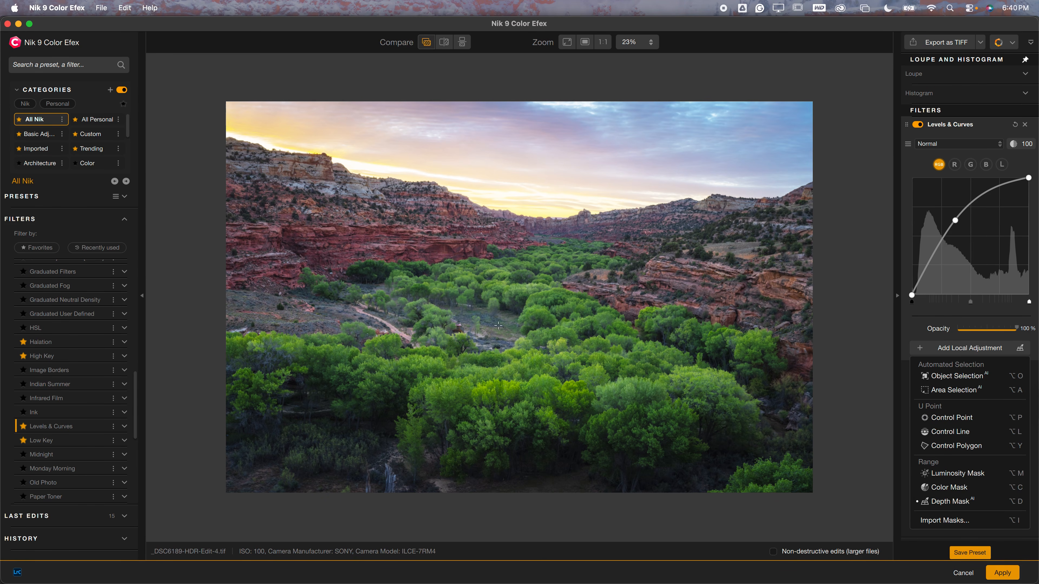
{"action": "left_click", "coordinate": [522, 322]}
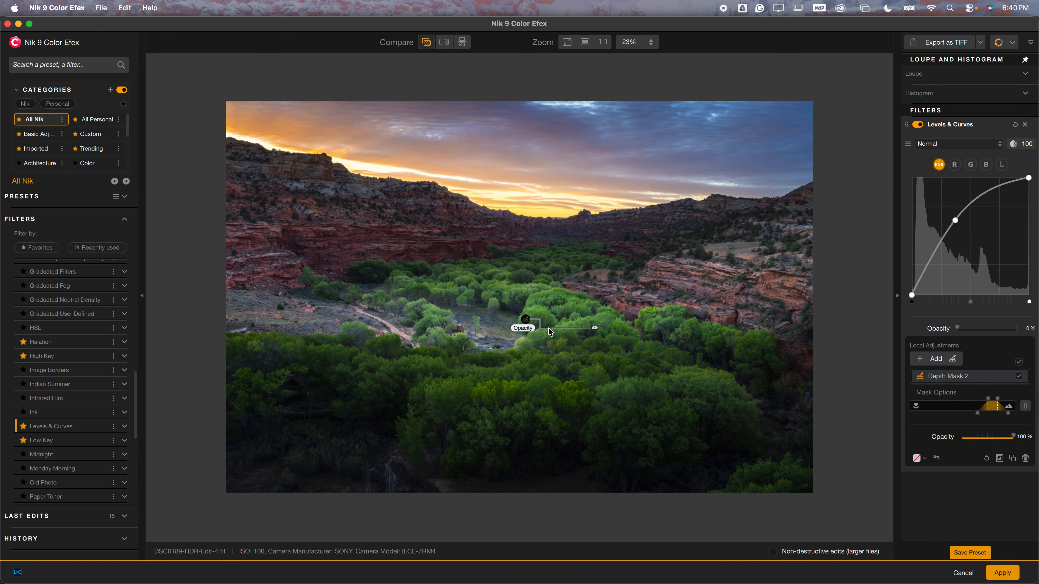
Display the depth mask as a B&W Mask and shift its depth range nearer, onto the foreground trees.
{"action": "left_click", "coordinate": [920, 460]}
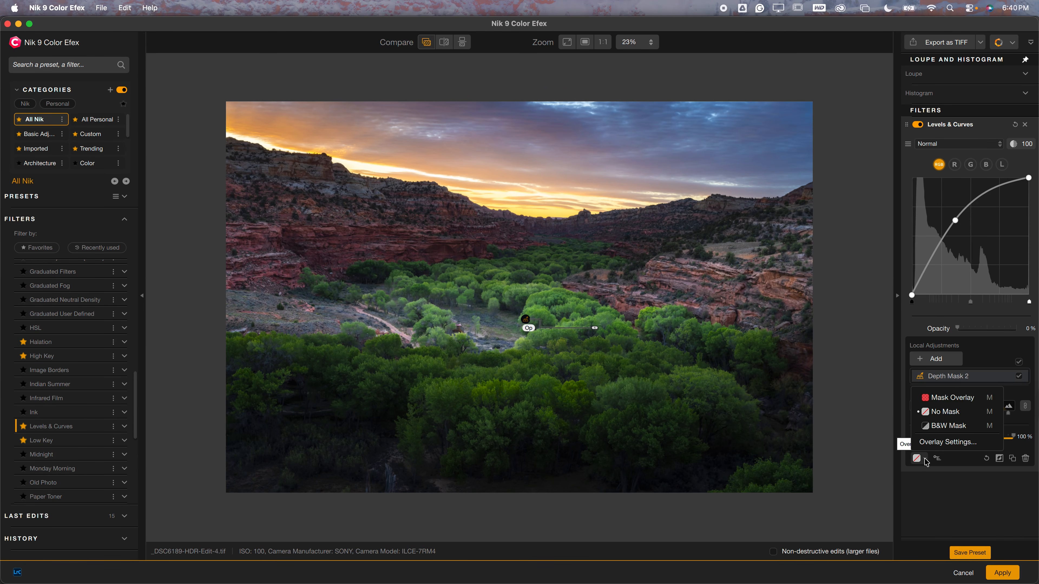
{"action": "left_click", "coordinate": [938, 426]}
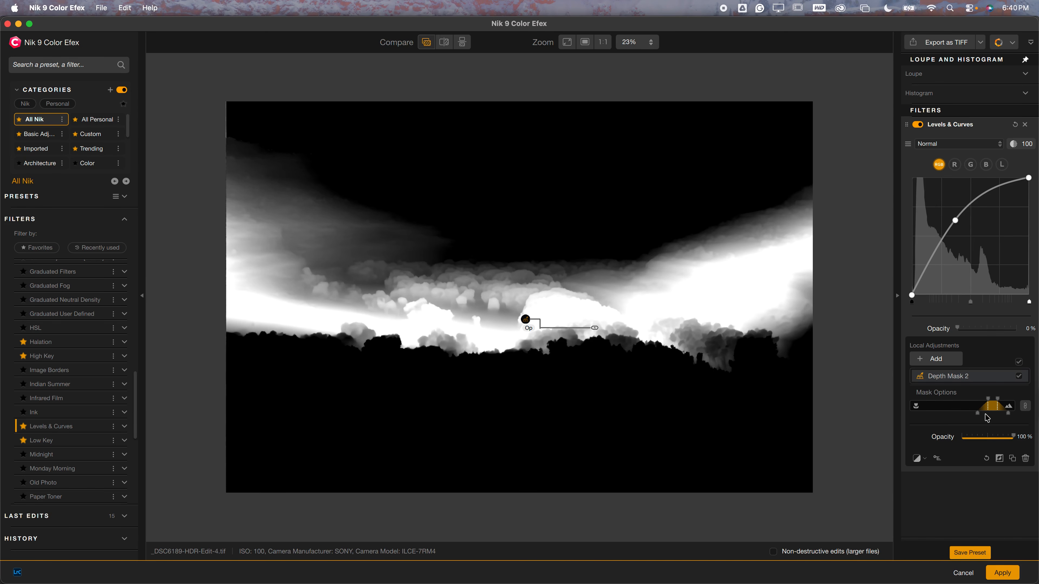
{"action": "left_click_drag", "start_coordinate": [995, 410], "coordinate": [930, 414]}
Switch to Camera Raw in Photoshop and shift Mask 5's Depth Range selection nearer, to 39–69.
{"action": "mouse_move", "coordinate": [548, 581]}
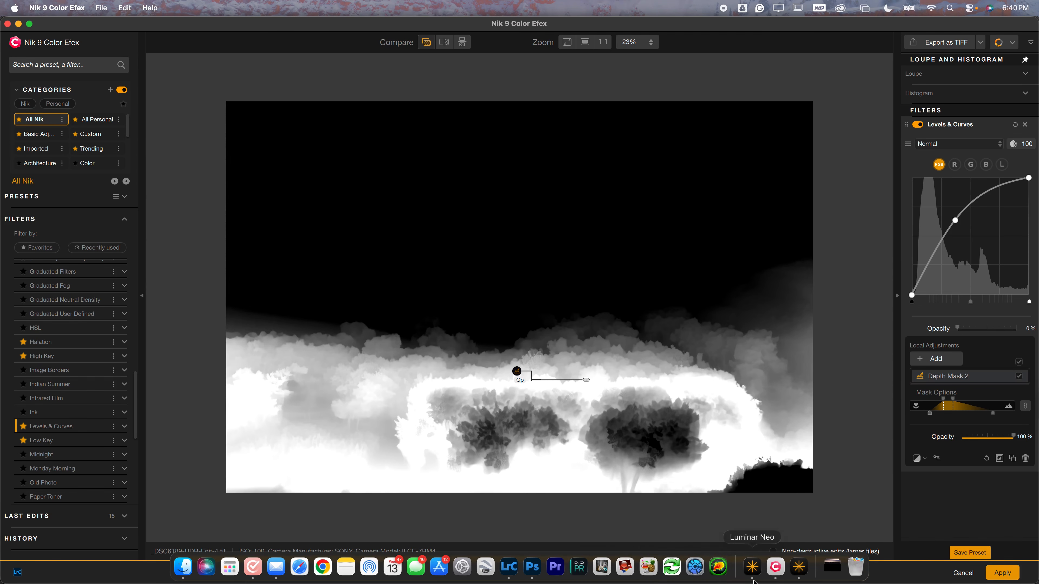
{"action": "left_click", "coordinate": [532, 567]}
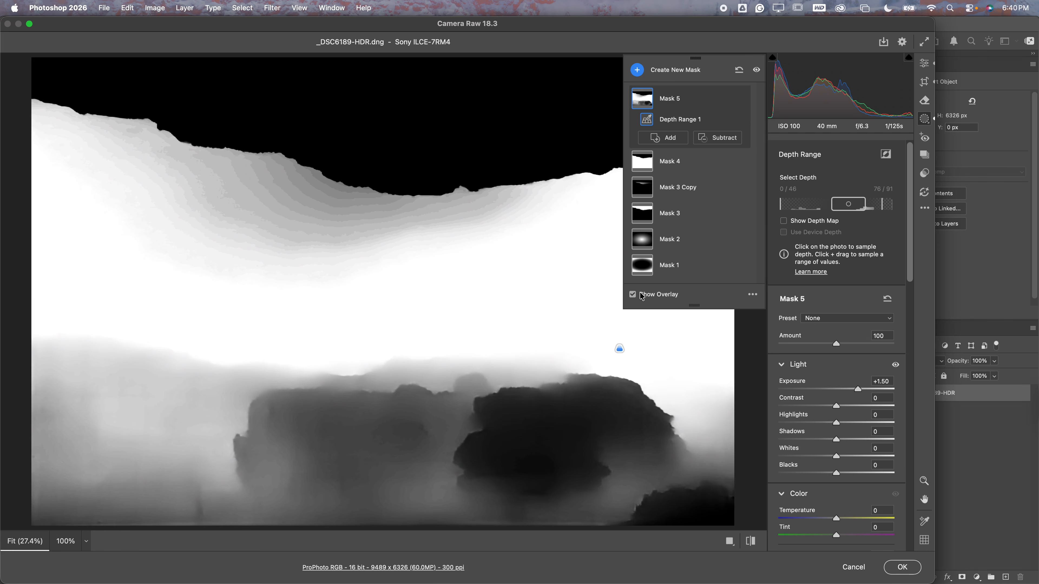
{"action": "left_click_drag", "start_coordinate": [844, 205], "coordinate": [840, 205]}
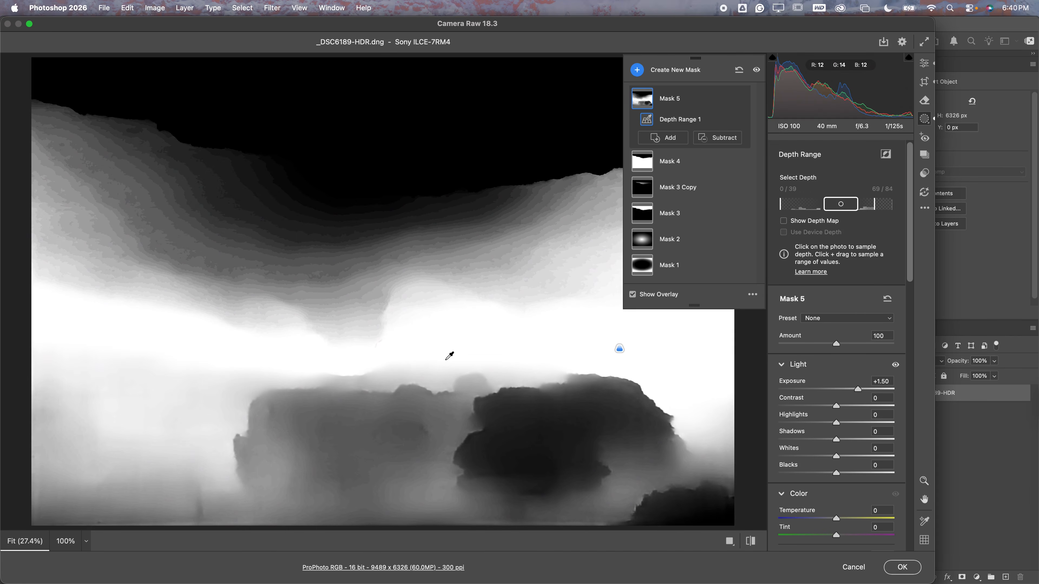
Return to Nik 9 Color Efex and shift the depth mask's range slightly farther, behind the closest trees.
{"action": "mouse_move", "coordinate": [780, 583]}
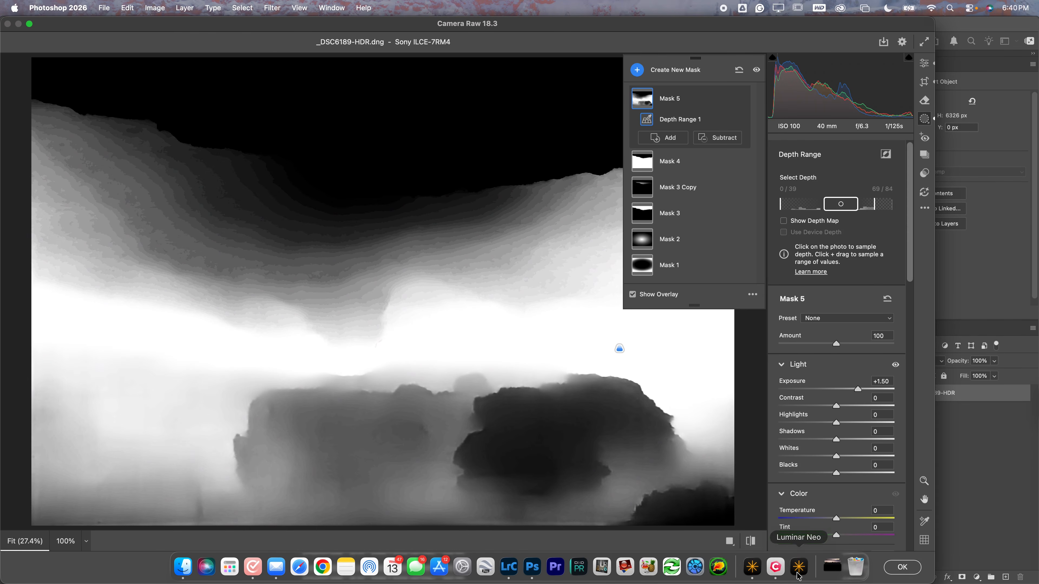
{"action": "left_click", "coordinate": [776, 573]}
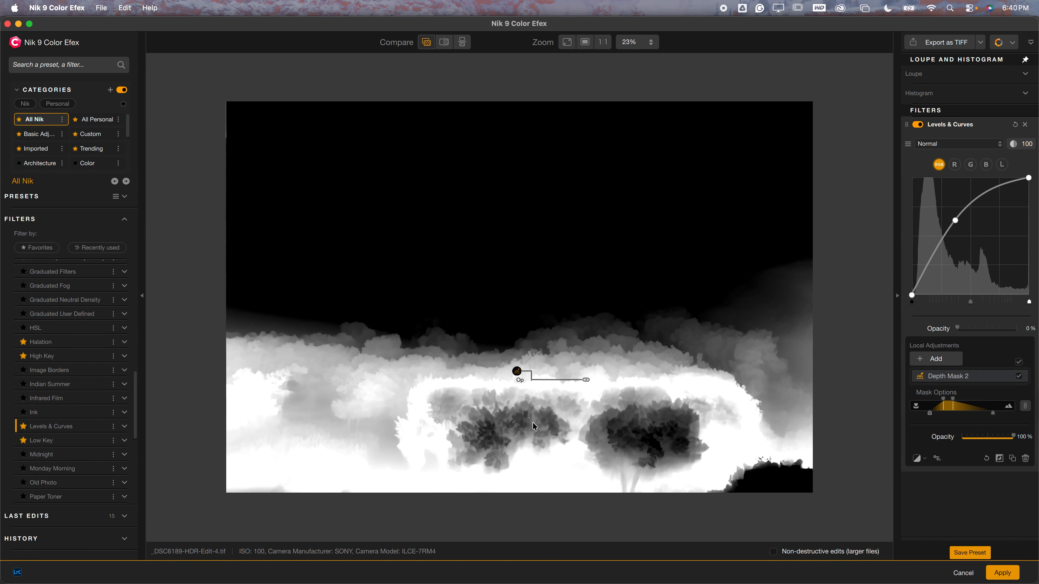
{"action": "left_click_drag", "start_coordinate": [949, 409], "coordinate": [959, 407]}
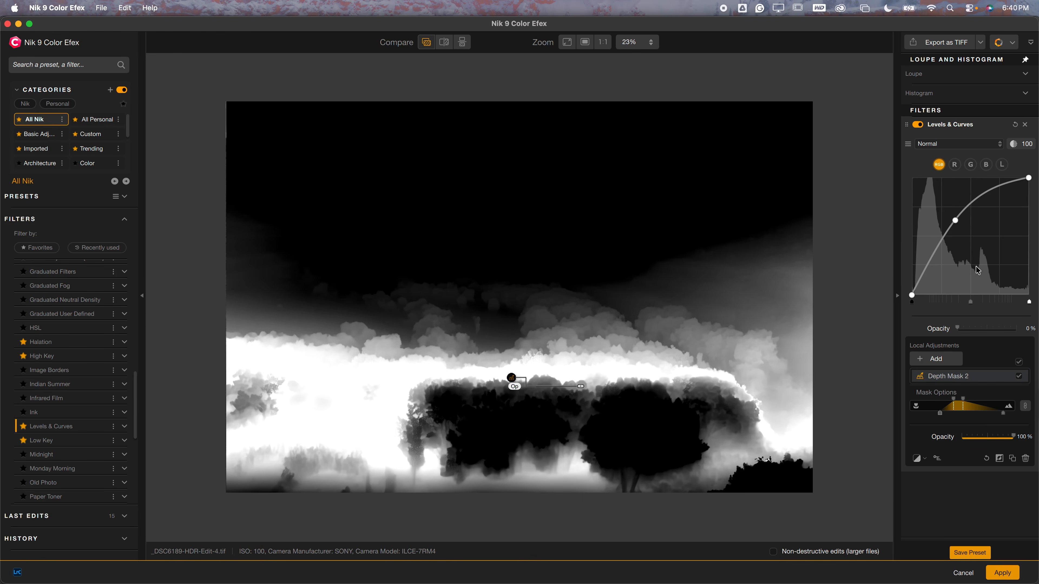
Set the mask display to No Mask and fine-tune the curve's lift and the depth range.
{"action": "left_click", "coordinate": [918, 458]}
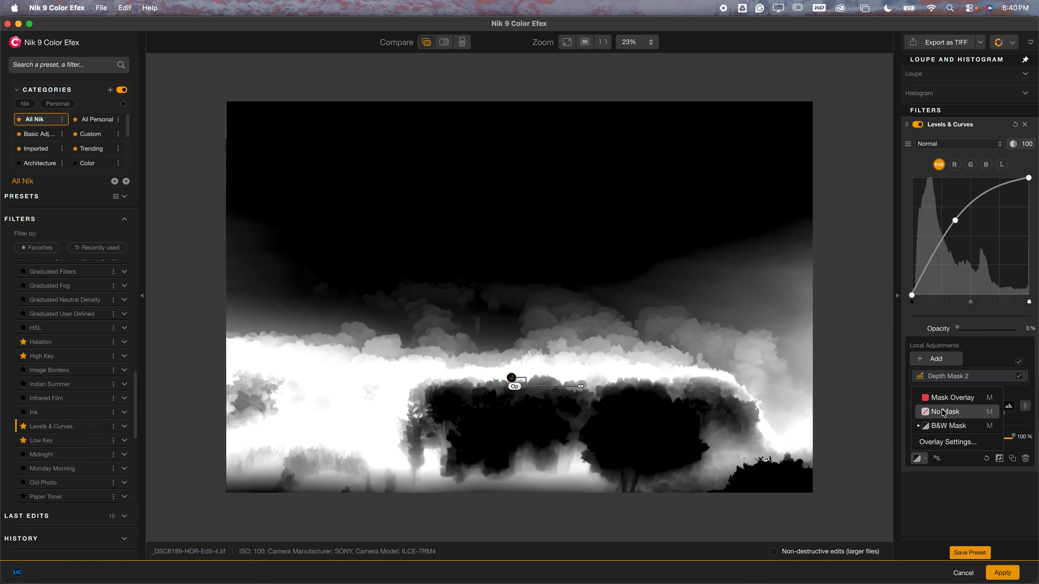
{"action": "left_click", "coordinate": [943, 415]}
{"action": "mouse_move", "coordinate": [955, 222]}
{"action": "left_mouse_down"}
{"action": "mouse_move", "coordinate": [949, 207]}
{"action": "mouse_move", "coordinate": [950, 220]}
{"action": "left_mouse_up"}
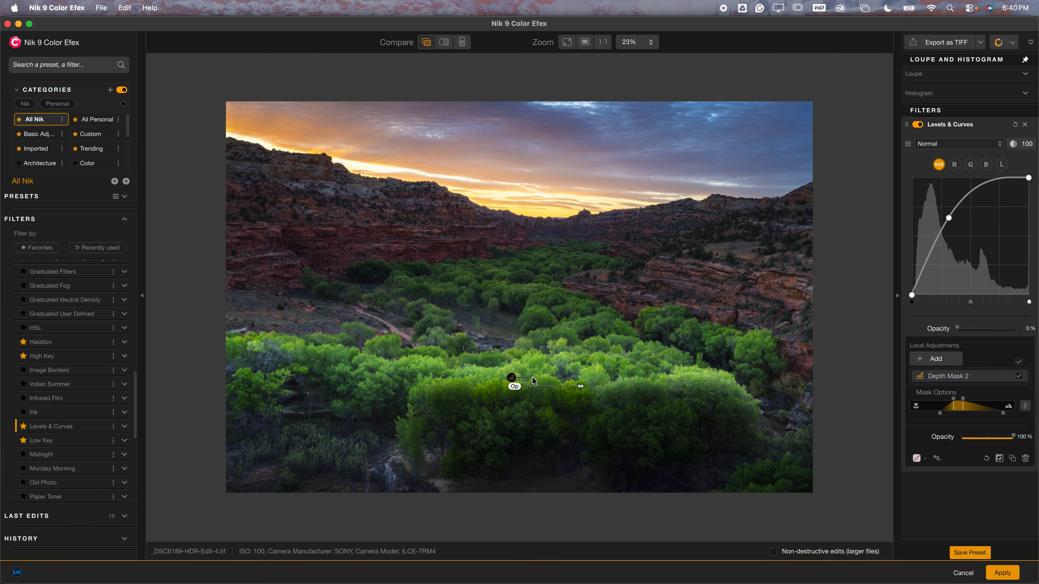
{"action": "left_click_drag", "start_coordinate": [965, 411], "coordinate": [970, 411]}
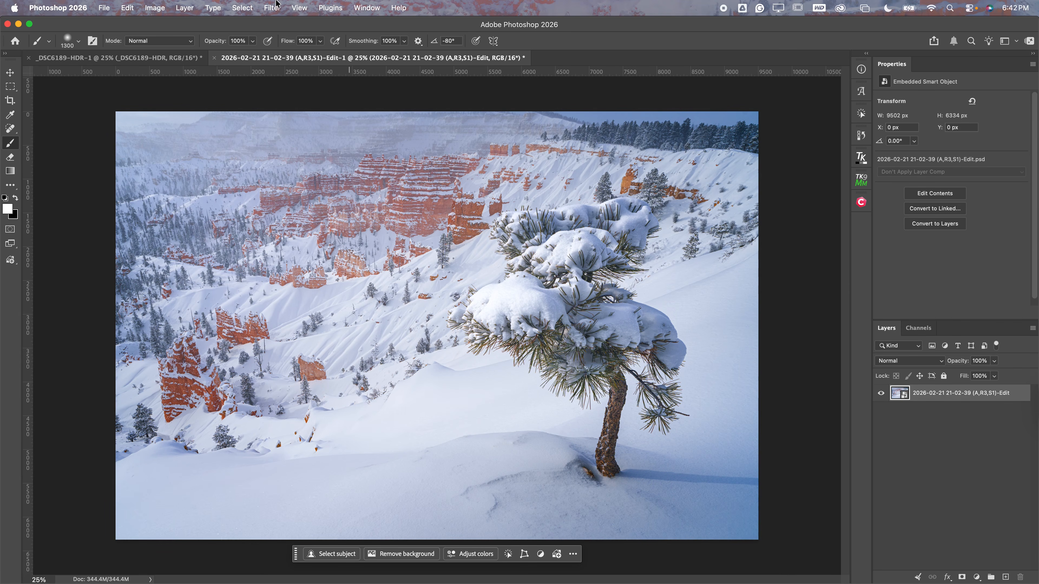
Open the snowy canyon photo in Photoshop's Camera Raw Filter and add a Depth Range mask sampled on the slope beside the tree.
{"action": "left_click", "coordinate": [273, 7]}
{"action": "left_click", "coordinate": [303, 92]}
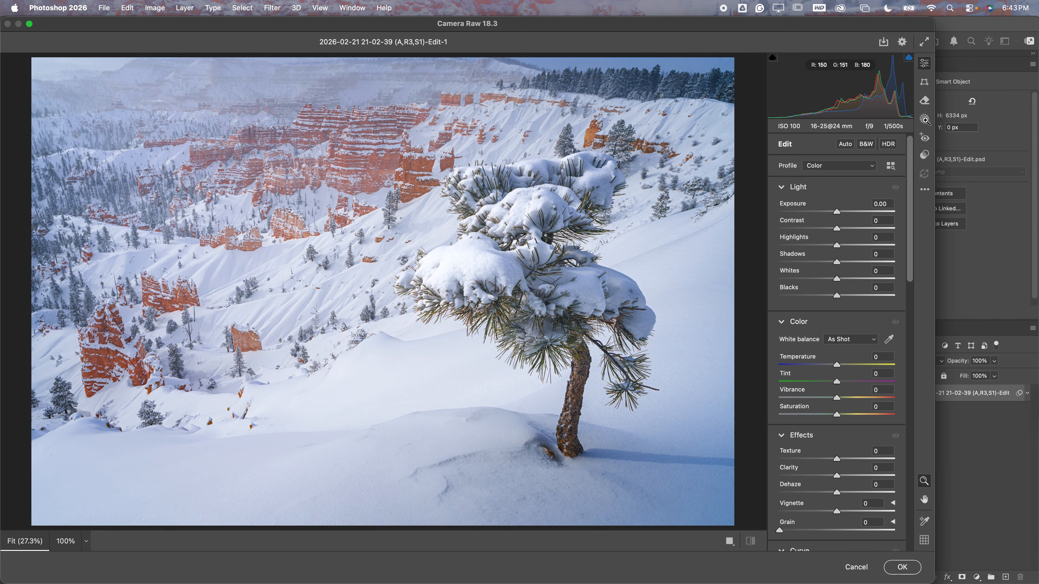
{"action": "left_click", "coordinate": [924, 119]}
{"action": "left_click", "coordinate": [810, 312]}
{"action": "left_click", "coordinate": [851, 345]}
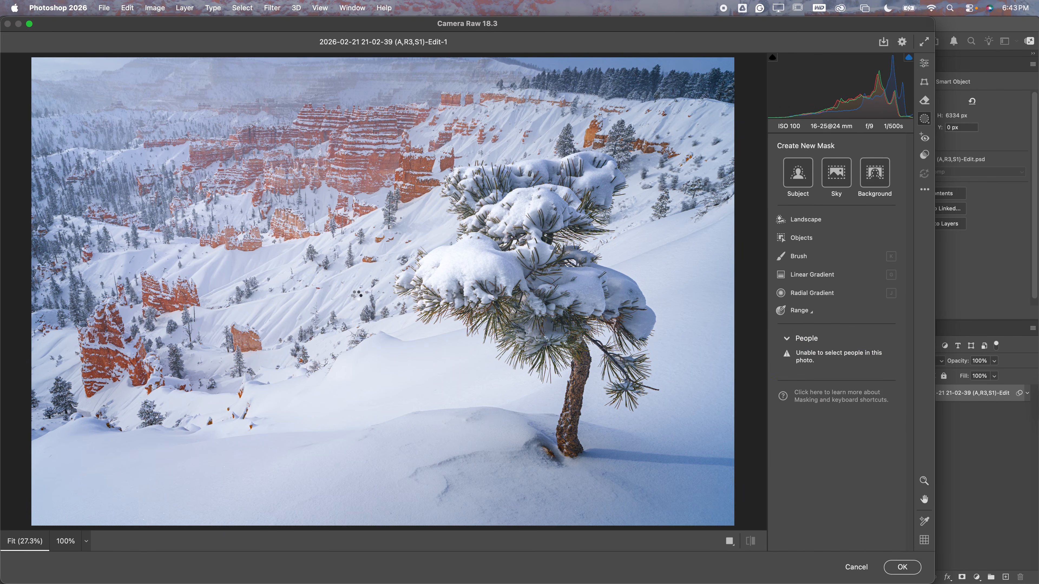
{"action": "left_click", "coordinate": [657, 257]}
Try several positions of the Depth Range selection to test how the mask separates the tree from the canyon.
{"action": "left_click_drag", "start_coordinate": [874, 321], "coordinate": [861, 321]}
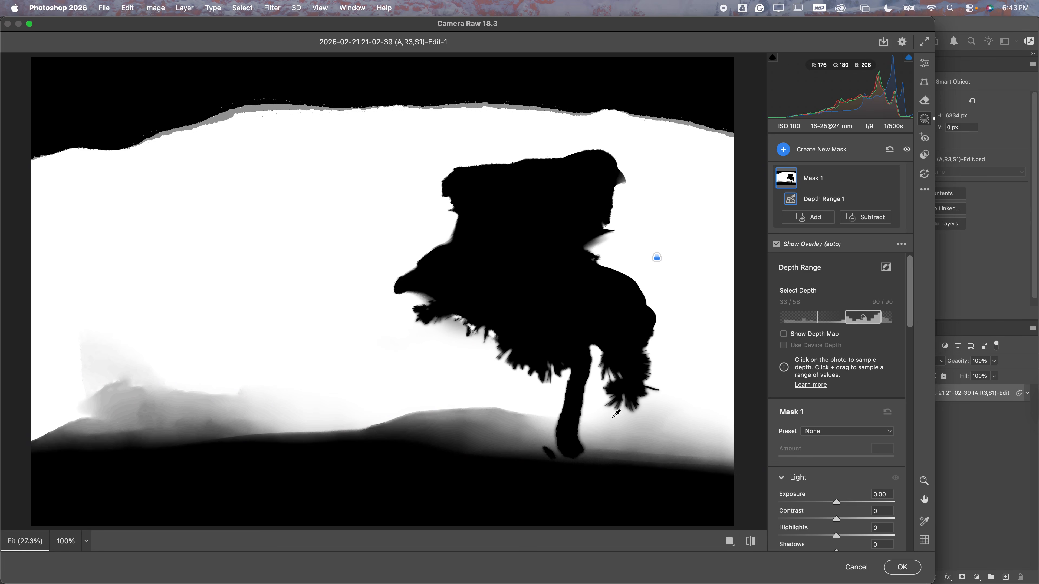
{"action": "mouse_move", "coordinate": [863, 319]}
{"action": "left_mouse_down"}
{"action": "mouse_move", "coordinate": [826, 322]}
{"action": "mouse_move", "coordinate": [857, 320]}
{"action": "left_mouse_up"}
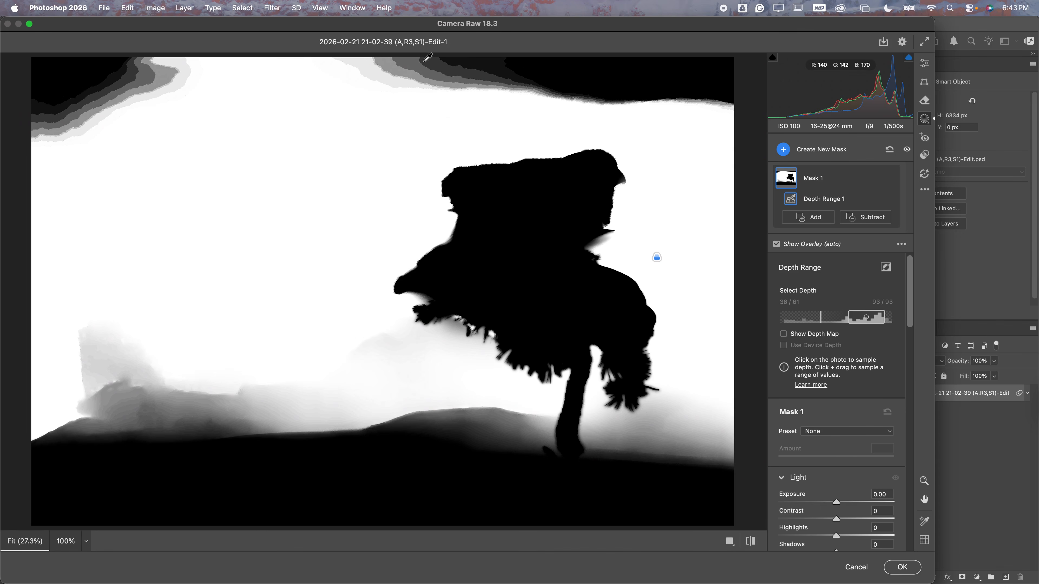
{"action": "left_click_drag", "start_coordinate": [883, 323], "coordinate": [857, 318]}
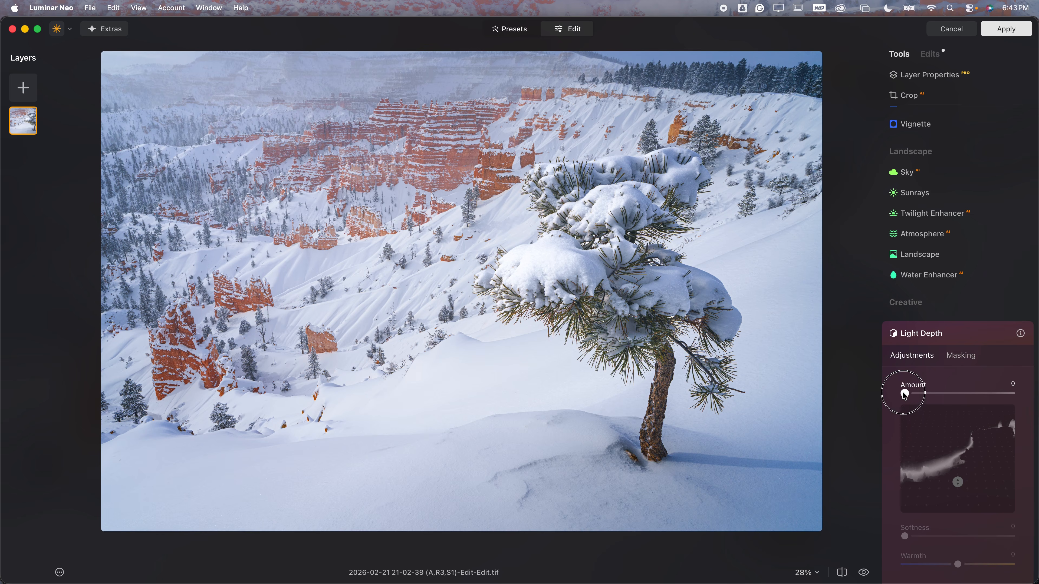
In Luminar Neo, set the snowy photo's Light Depth Amount to 75 and move the light plane to the foreground snow and tree.
{"action": "left_click_drag", "start_coordinate": [902, 393], "coordinate": [985, 394]}
{"action": "left_click_drag", "start_coordinate": [960, 482], "coordinate": [1002, 475]}
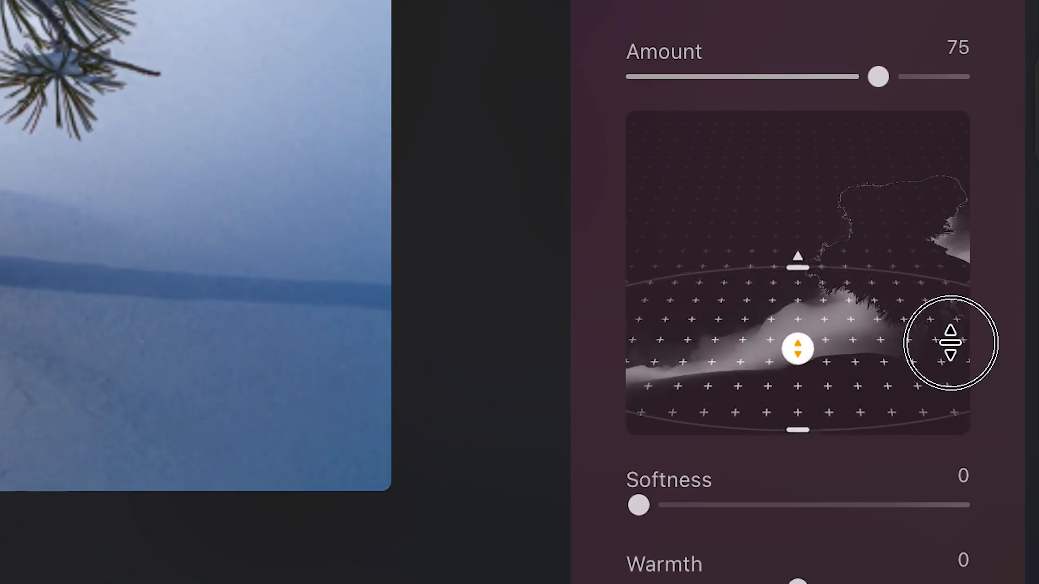
{"action": "mouse_move", "coordinate": [963, 387]}
{"action": "left_mouse_down"}
{"action": "mouse_move", "coordinate": [905, 251]}
{"action": "mouse_move", "coordinate": [965, 399]}
{"action": "left_mouse_up"}
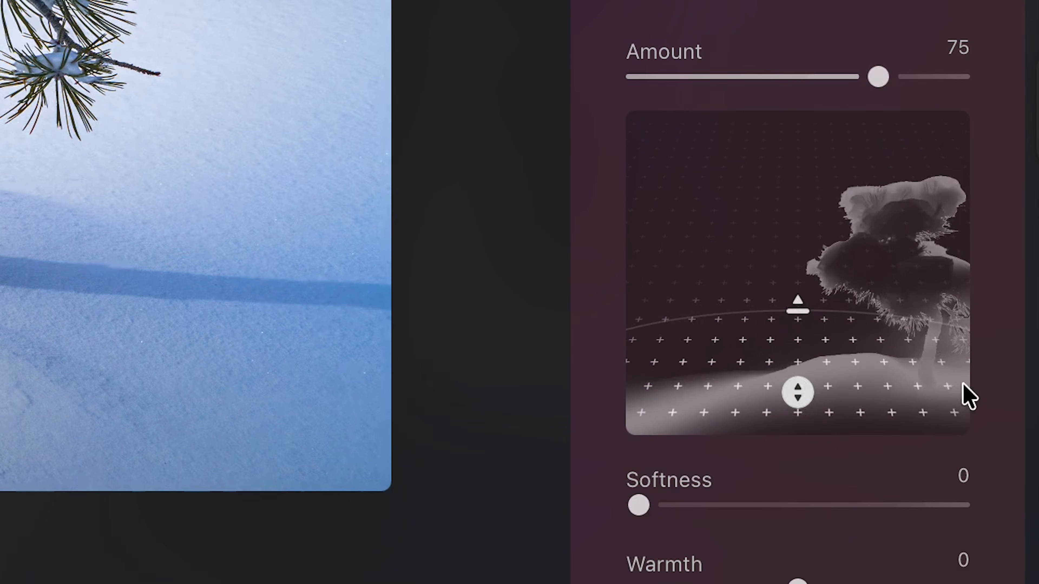
{"action": "left_click_drag", "start_coordinate": [799, 394], "coordinate": [824, 408]}
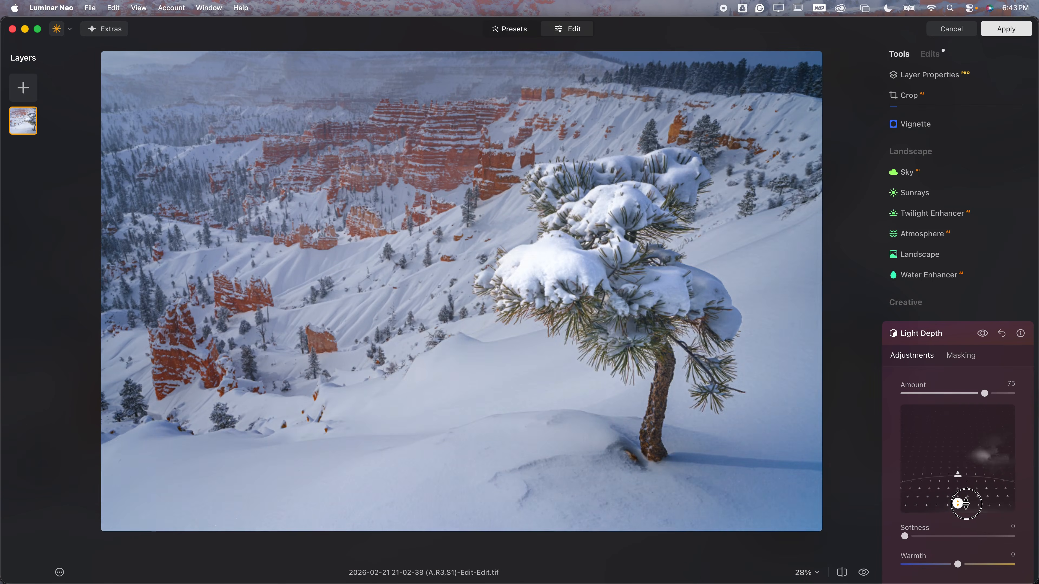
{"action": "left_click_drag", "start_coordinate": [966, 504], "coordinate": [968, 496]}
Set the Light Depth Amount to 100 and move the light plane farther back into the scene.
{"action": "left_click_drag", "start_coordinate": [986, 394], "coordinate": [1027, 399]}
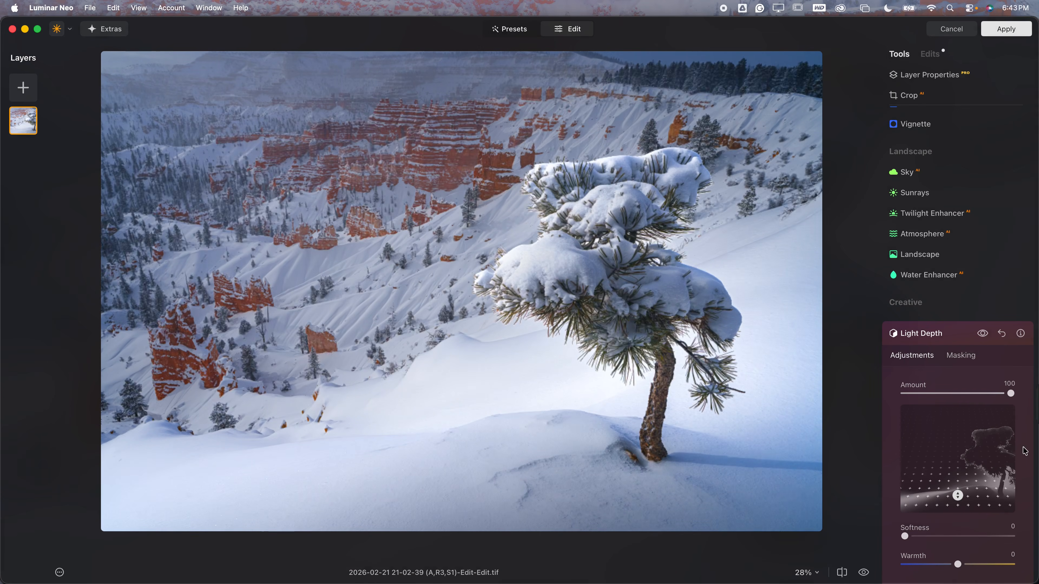
{"action": "left_click_drag", "start_coordinate": [959, 496], "coordinate": [958, 473]}
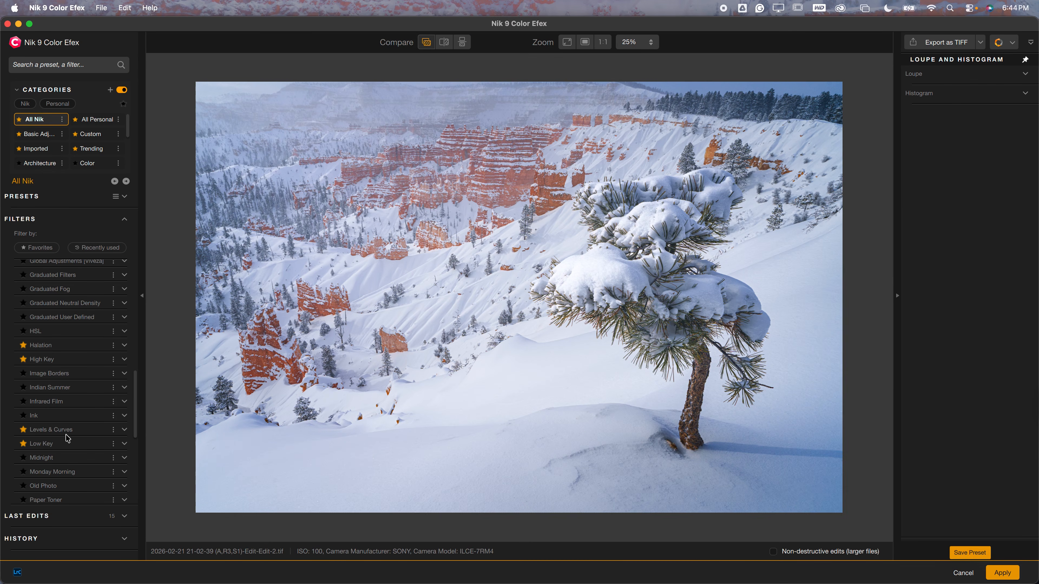
In Nik 9 Color Efex, add Levels & Curves to the snowy photo and raise the RGB curve's midtones slightly.
{"action": "left_click", "coordinate": [65, 430]}
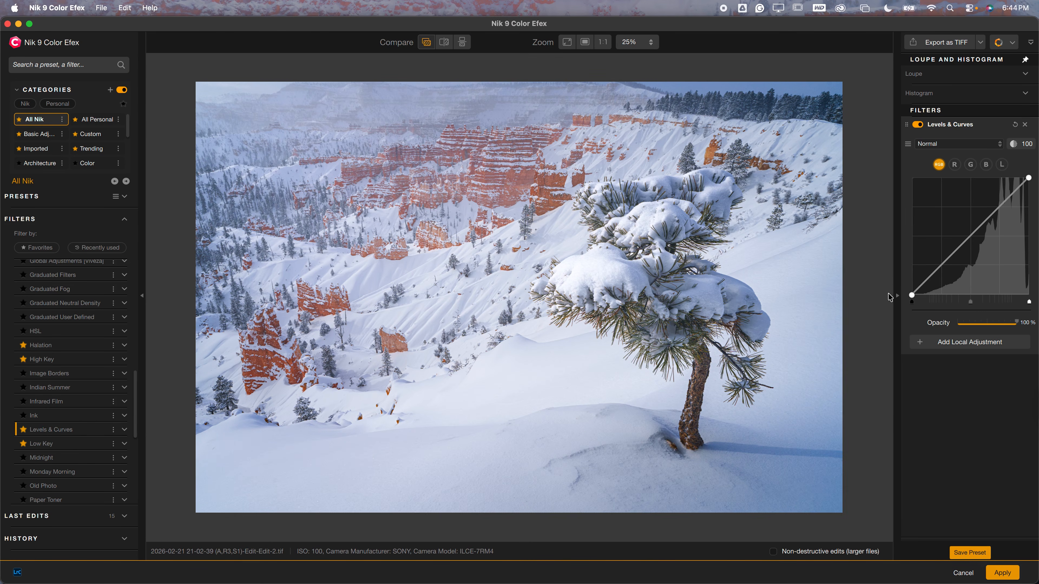
{"action": "left_click_drag", "start_coordinate": [968, 241], "coordinate": [964, 231]}
Add a Depth Mask sampled on the snowy slope behind the tree and shift its depth range nearer, to the tree's base.
{"action": "left_click", "coordinate": [953, 345]}
{"action": "left_click", "coordinate": [950, 496]}
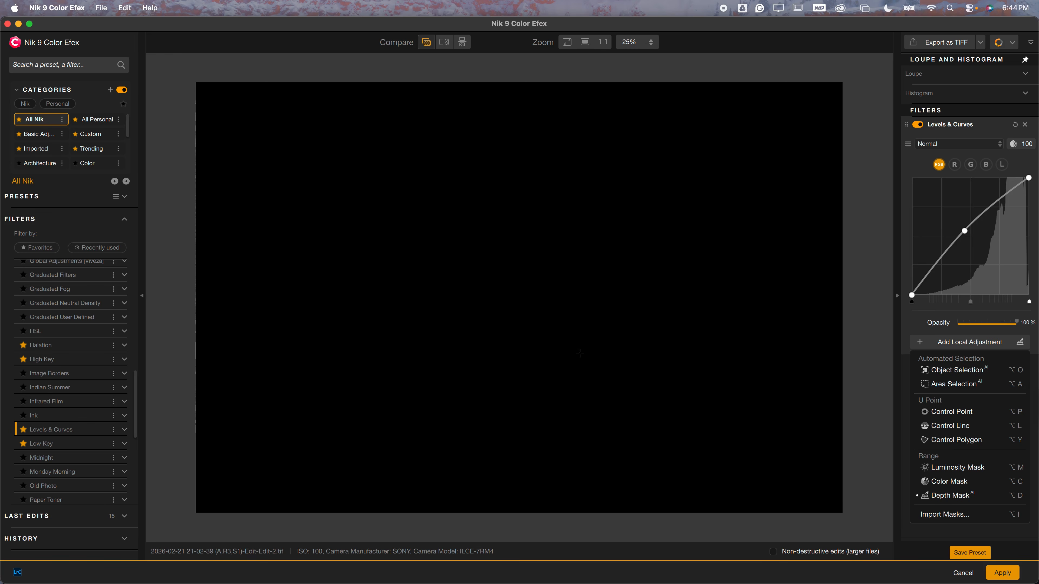
{"action": "left_click", "coordinate": [494, 303]}
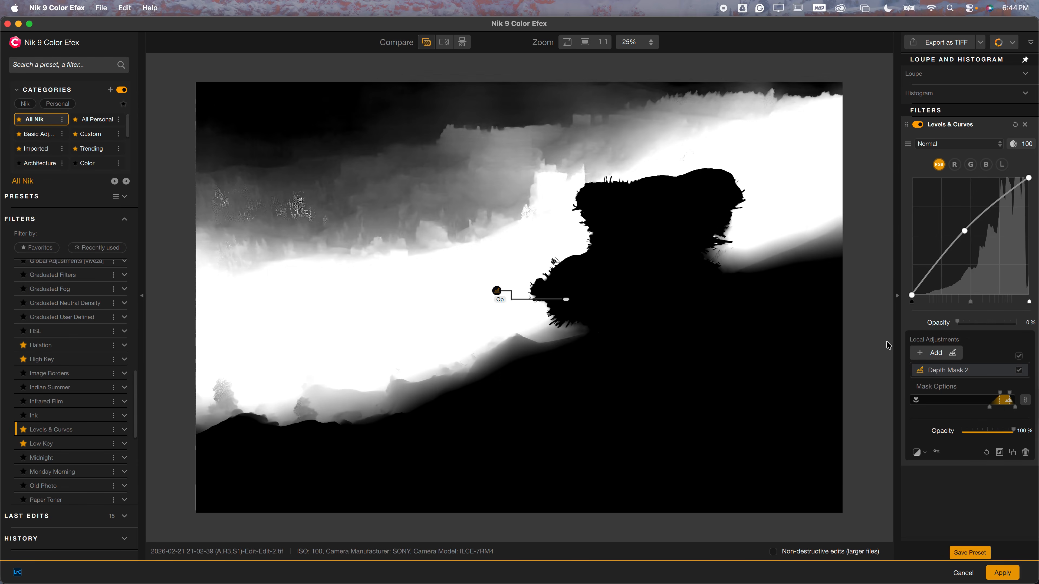
{"action": "left_click_drag", "start_coordinate": [1000, 405], "coordinate": [968, 405]}
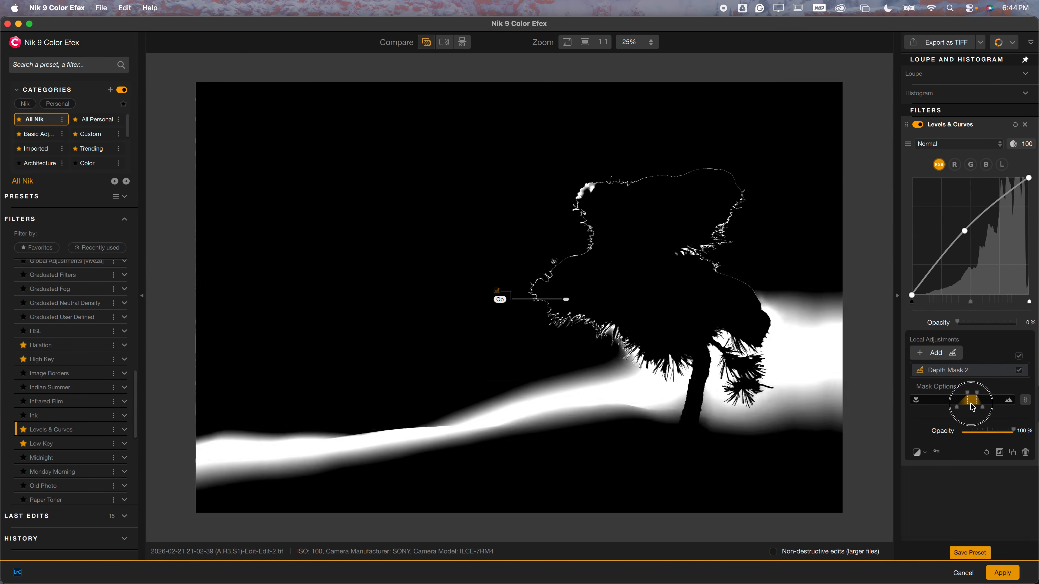